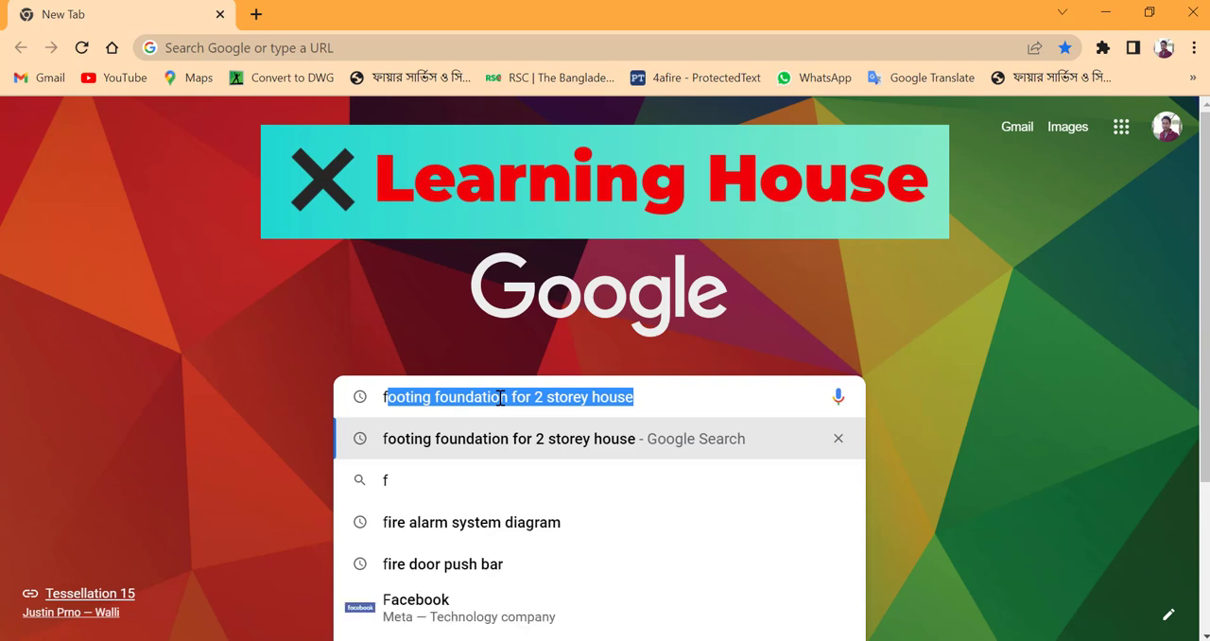
# Step: Open fsc.fireservice.gov.bd and log in to the portal with the saved account credentials
pyautogui.write('sc')
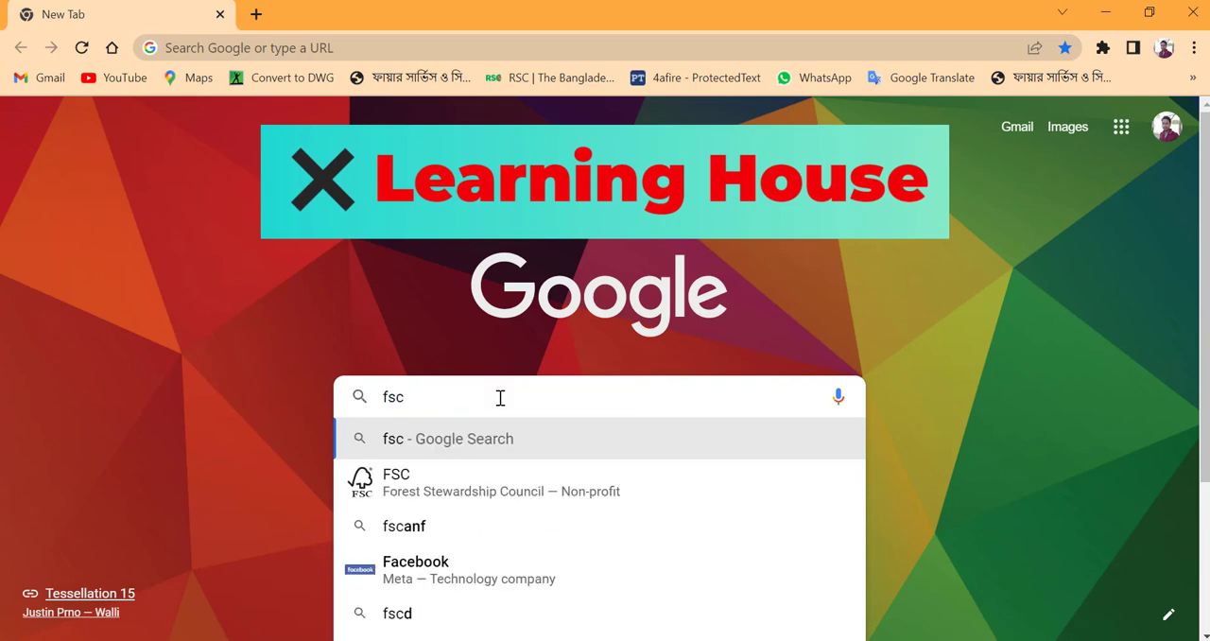
pyautogui.write('.f')
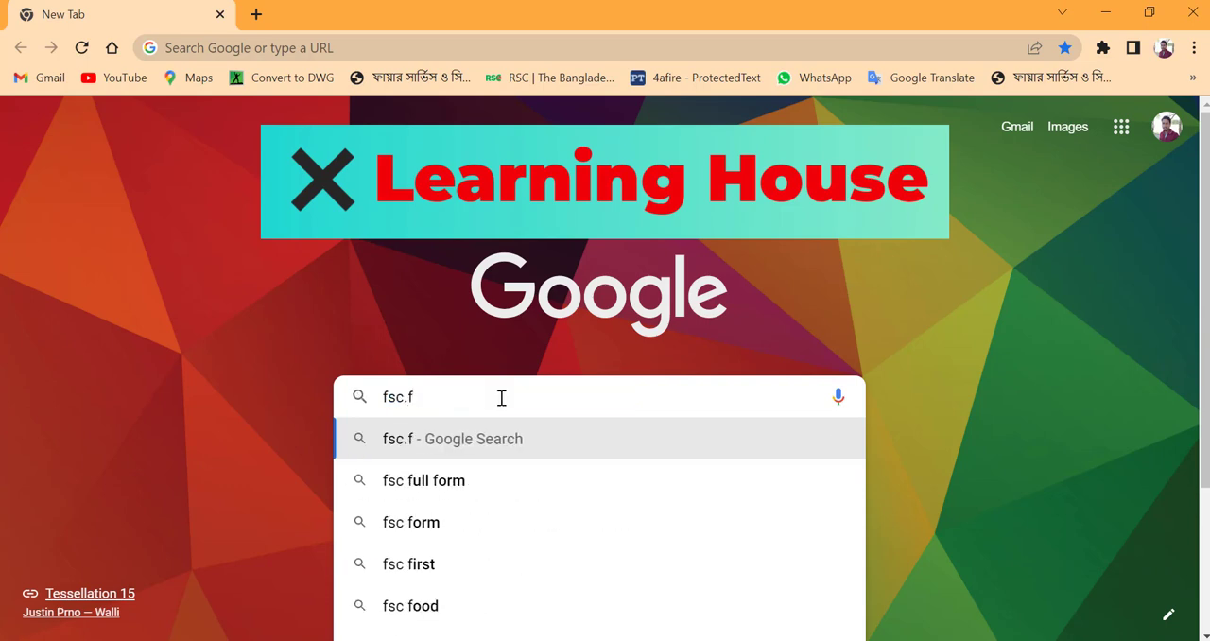
pyautogui.write('ires')
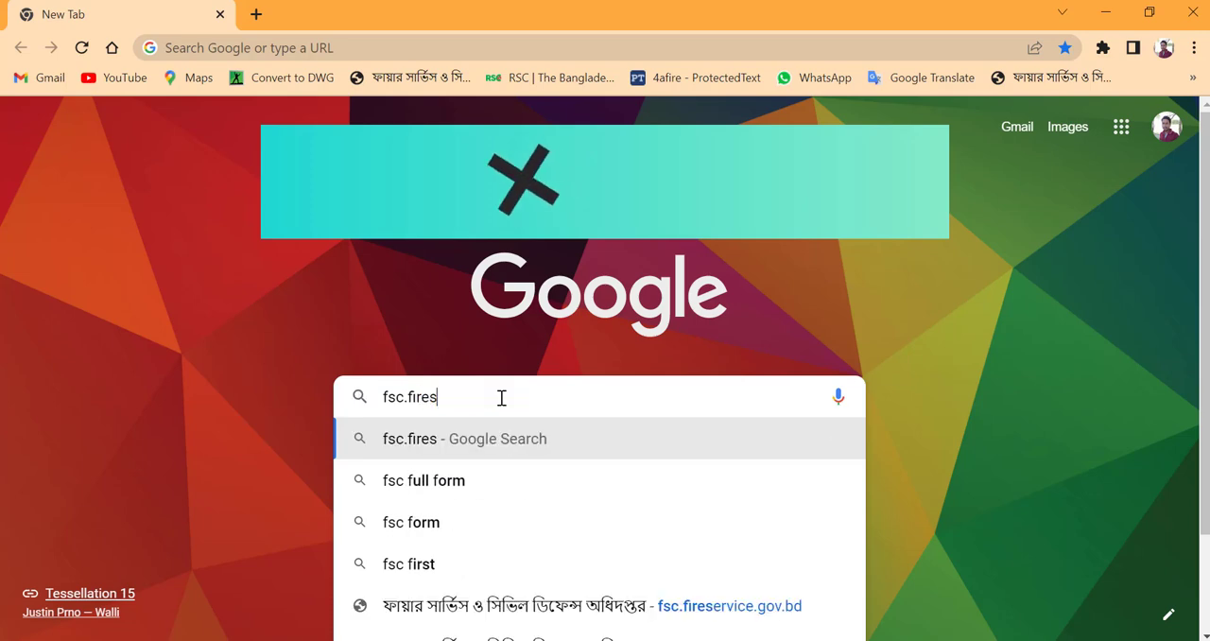
pyautogui.write('er')
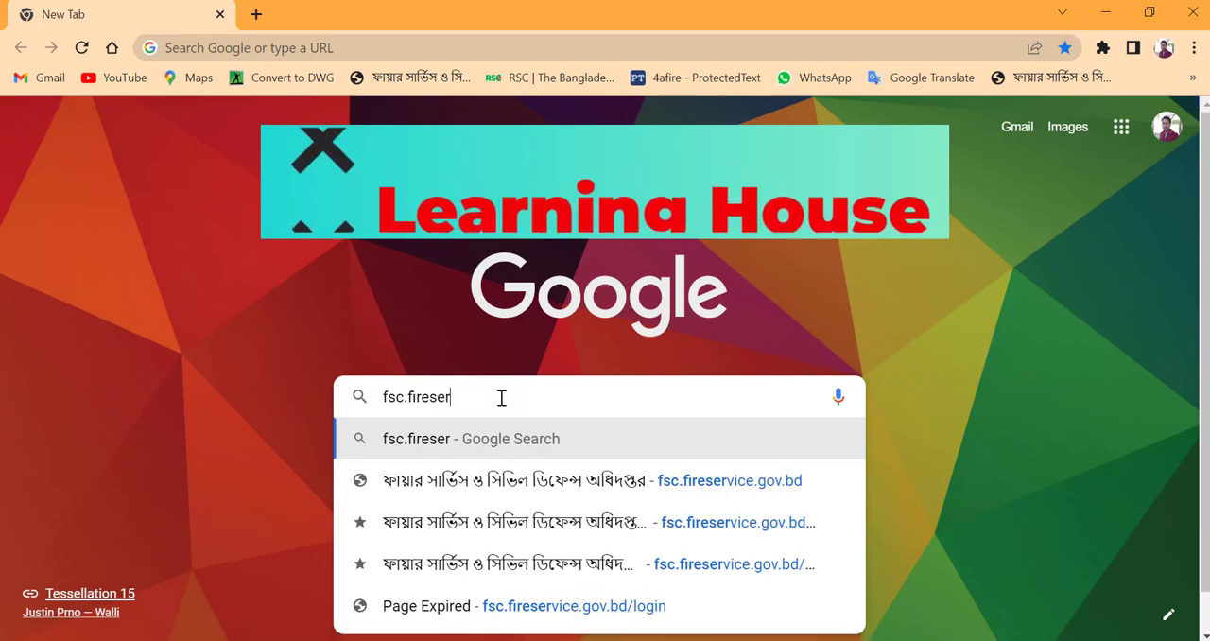
pyautogui.write('vic')
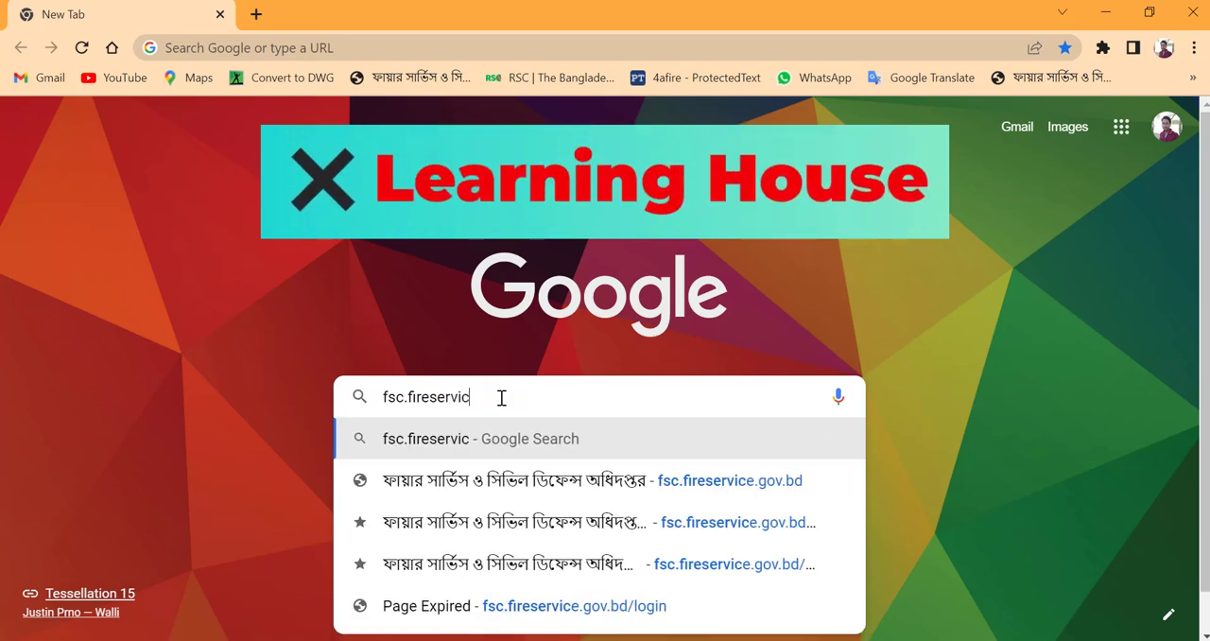
pyautogui.write('e.gov')
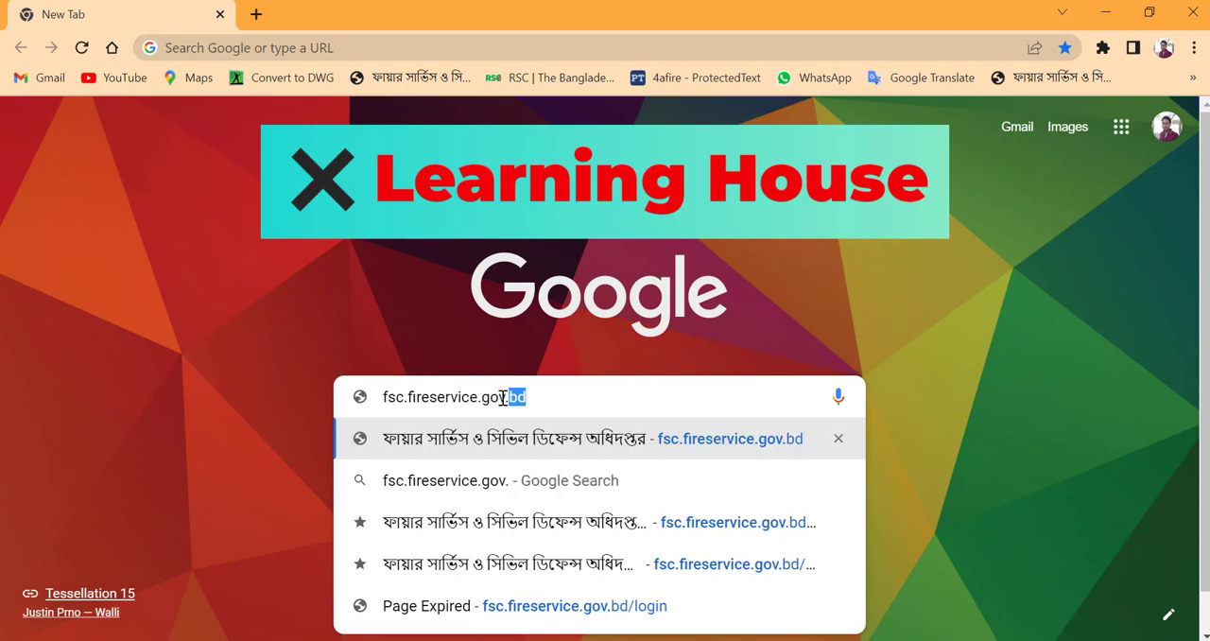
pyautogui.write('.bd')
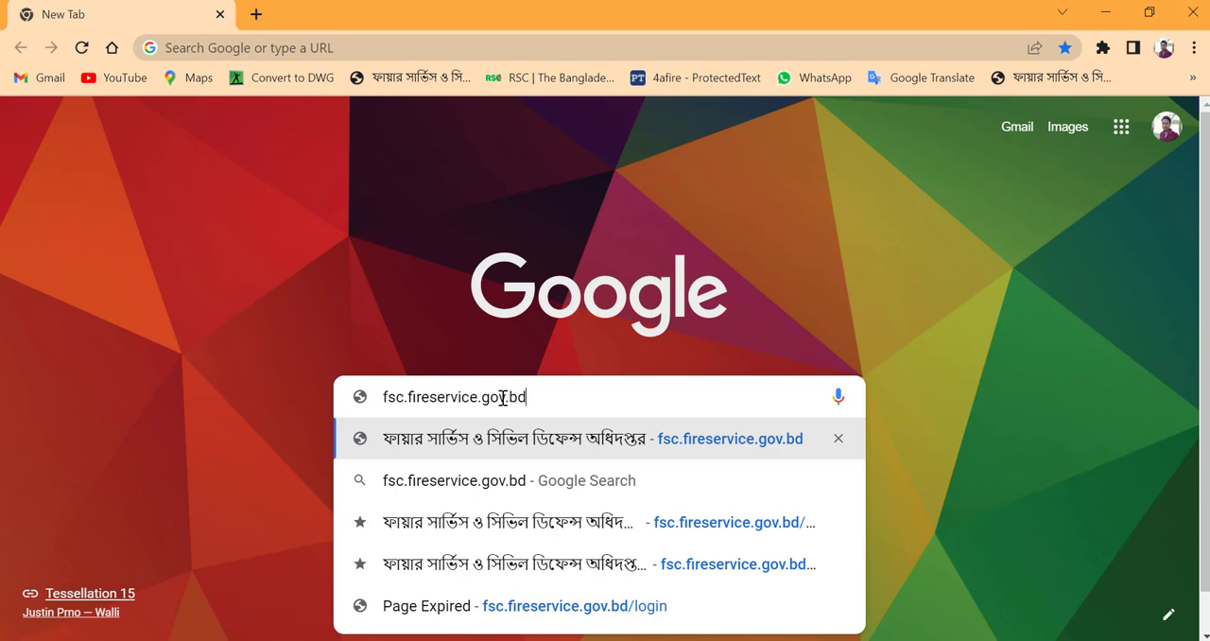
pyautogui.press('Return')
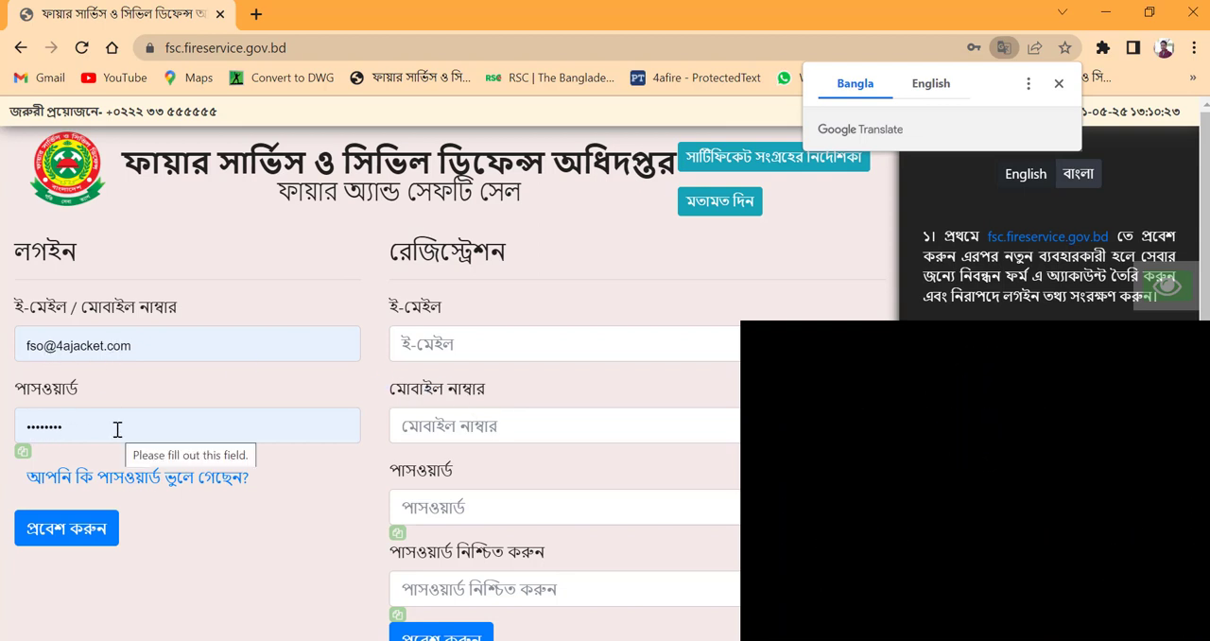
pyautogui.click(52, 536)
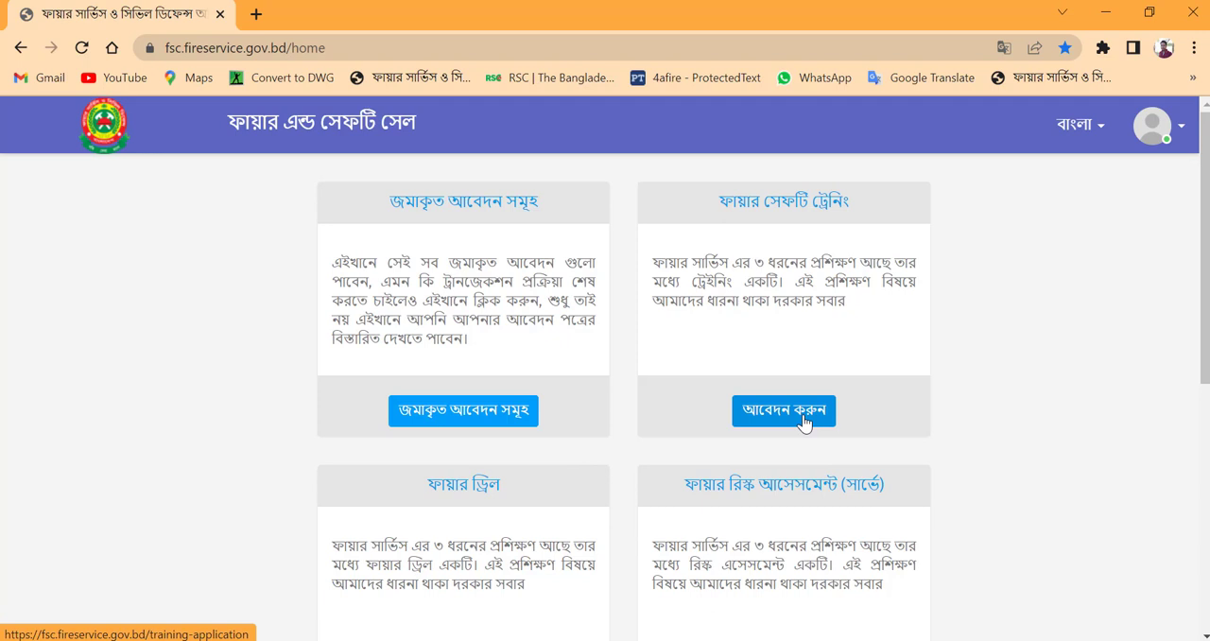
# Step: Open the list of applicant candidates (আবেদনকারী প্রার্থীদের তালিকা) and start a new entry
pyautogui.scroll(-4, 802, 422)
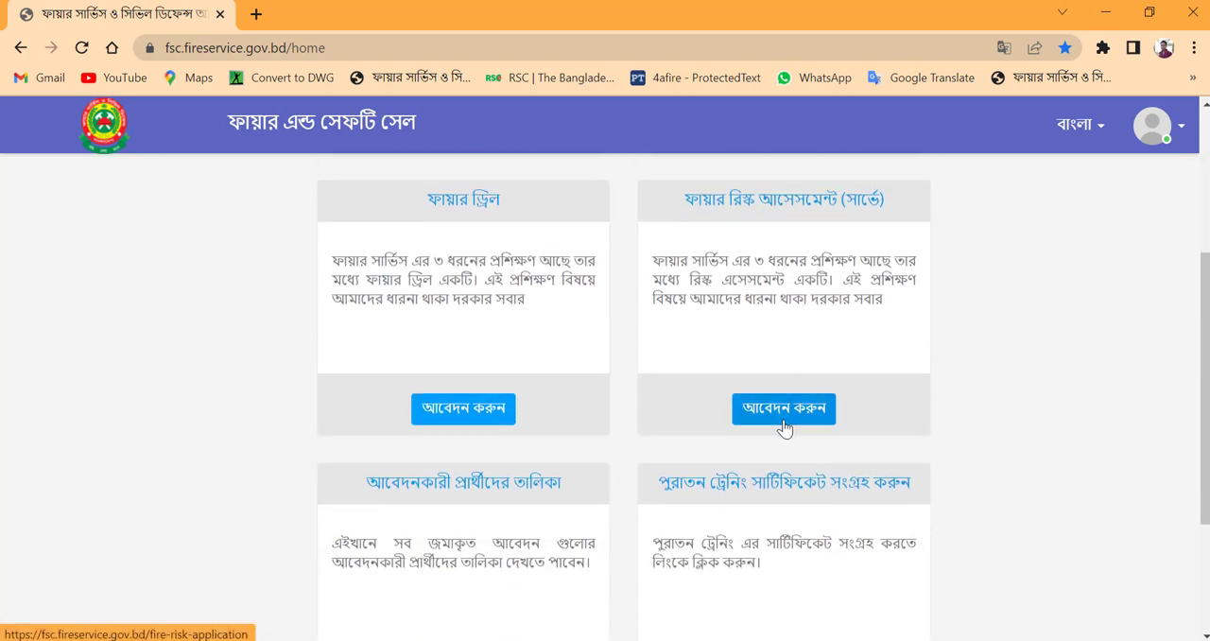
pyautogui.scroll(-1, 759, 452)
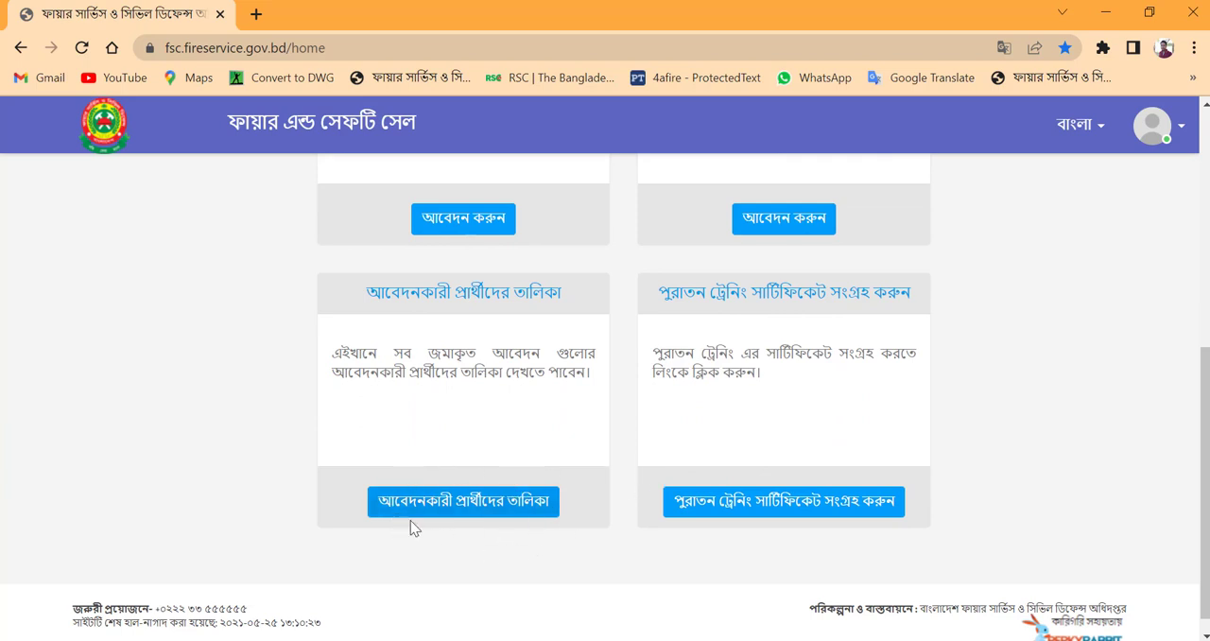
pyautogui.click(457, 508)
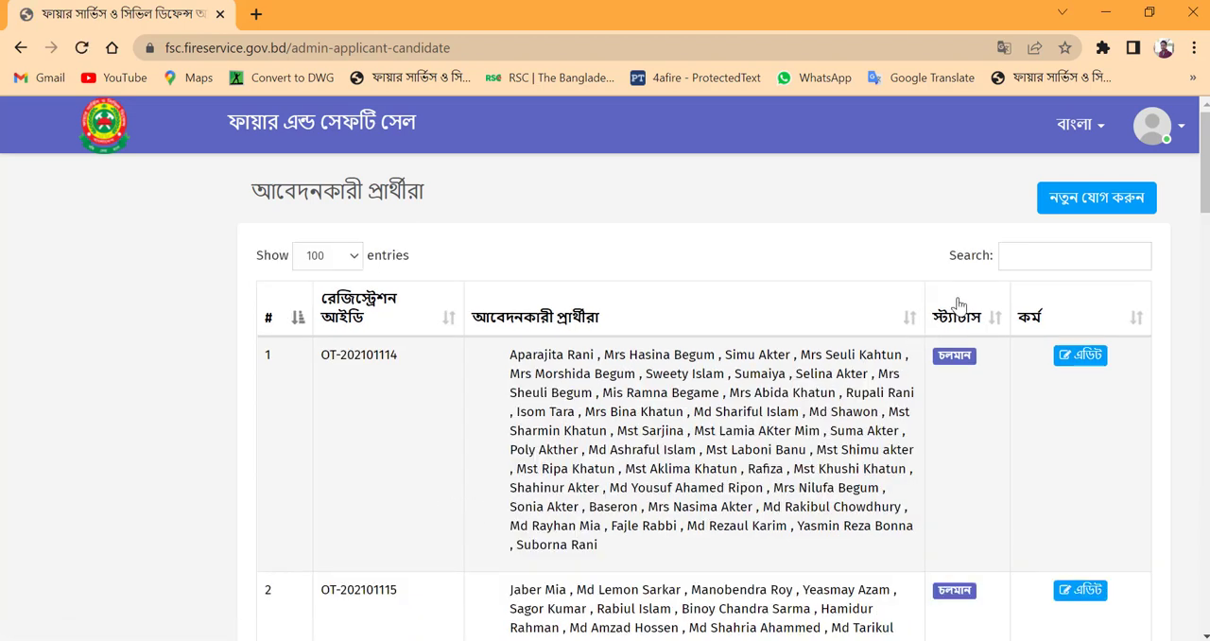
pyautogui.click(1085, 208)
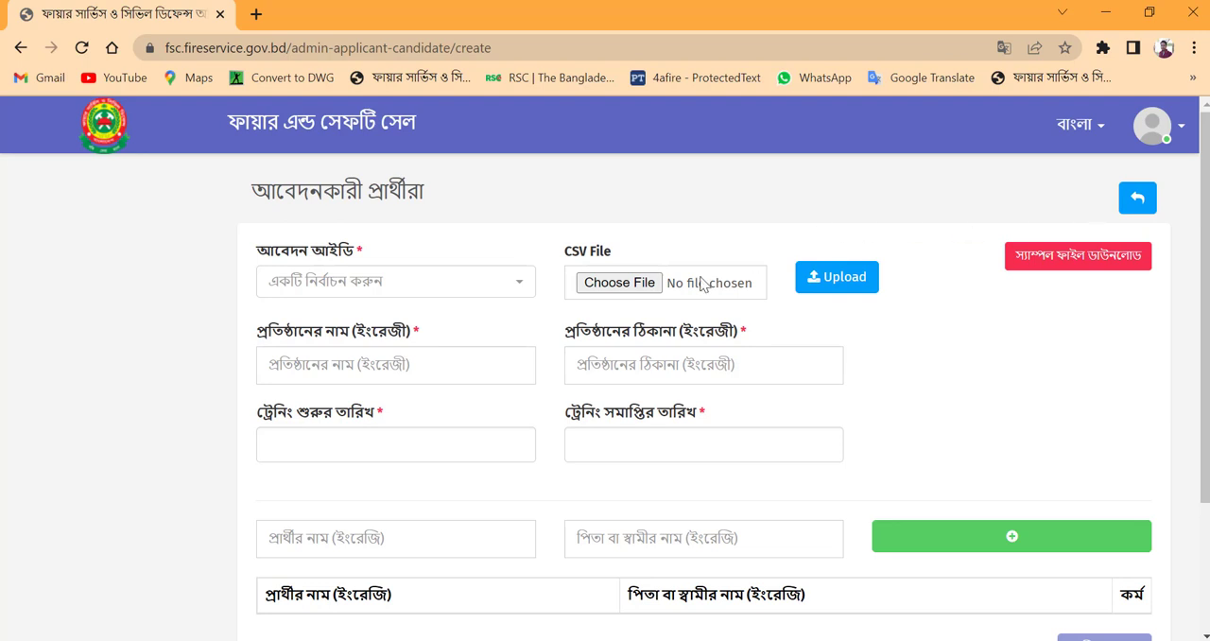
# Step: Select the available application ID and fill in the organisation name 4A Yarn Dyeing Limited and its saved address from the second suggestion
pyautogui.click(470, 291)
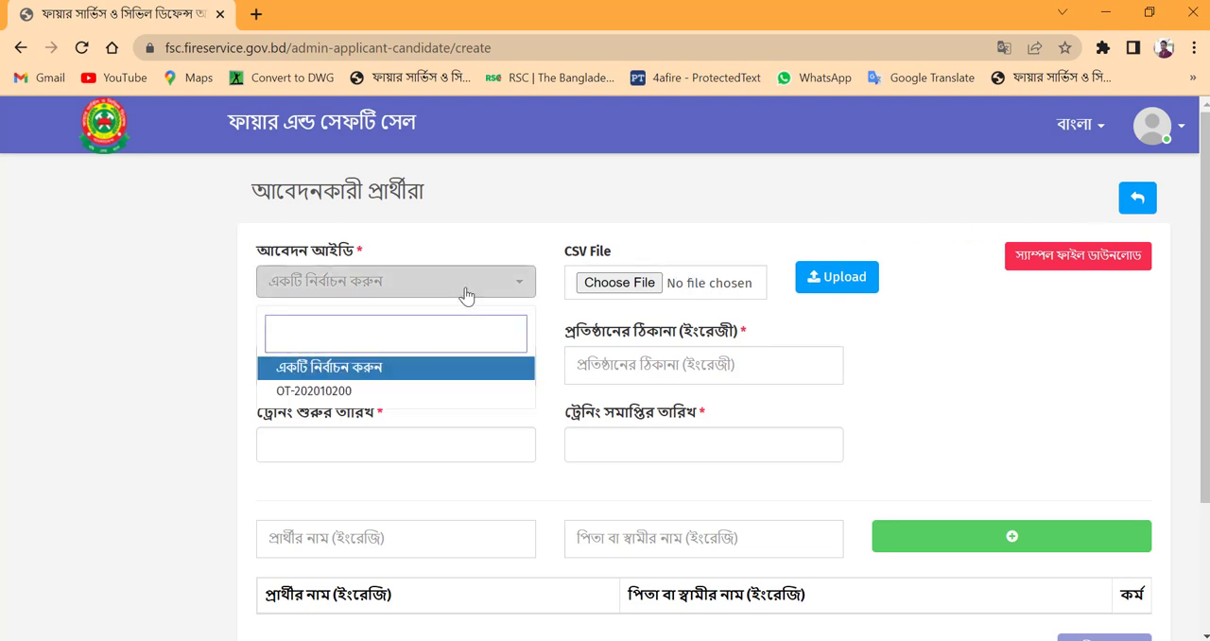
pyautogui.click(308, 393)
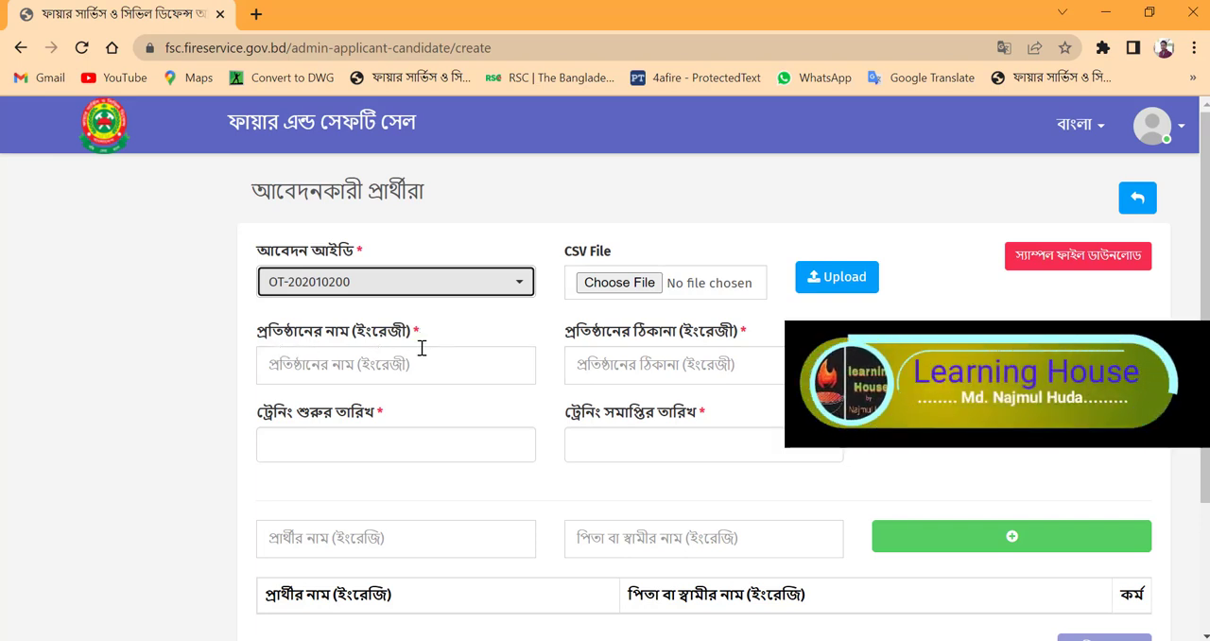
pyautogui.click(389, 367)
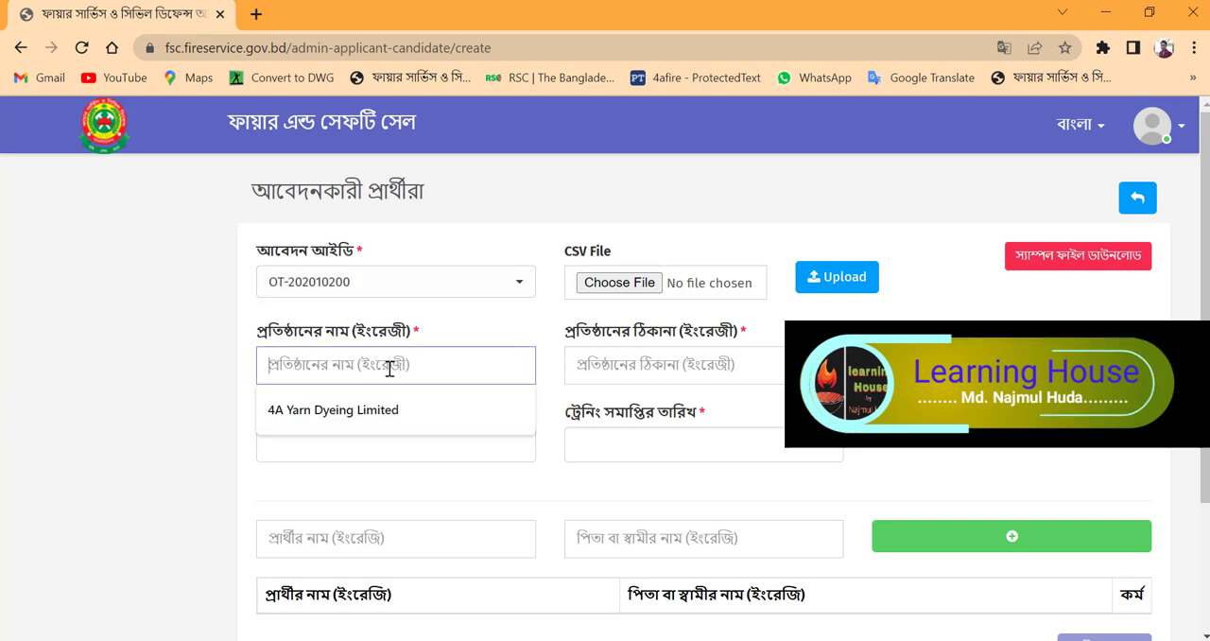
pyautogui.click(319, 411)
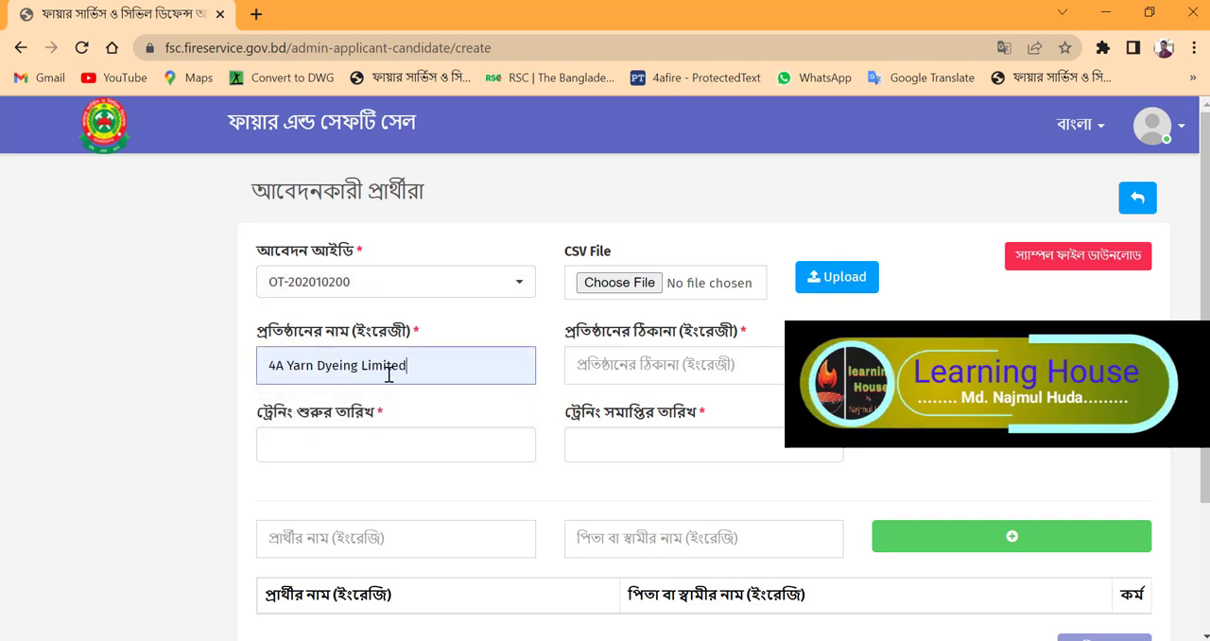
pyautogui.click(613, 364)
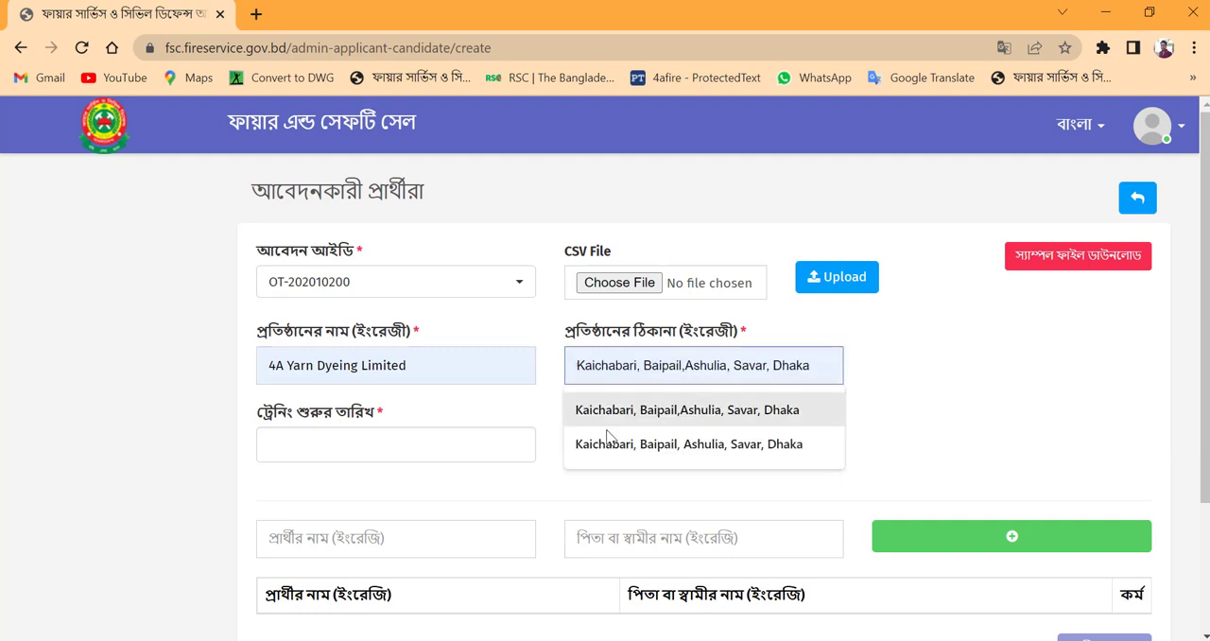
pyautogui.click(619, 443)
# Step: Set the training start date to 02 Apr 2022 and the end date to 03 Apr 2022
pyautogui.scroll(-1, 542, 321)
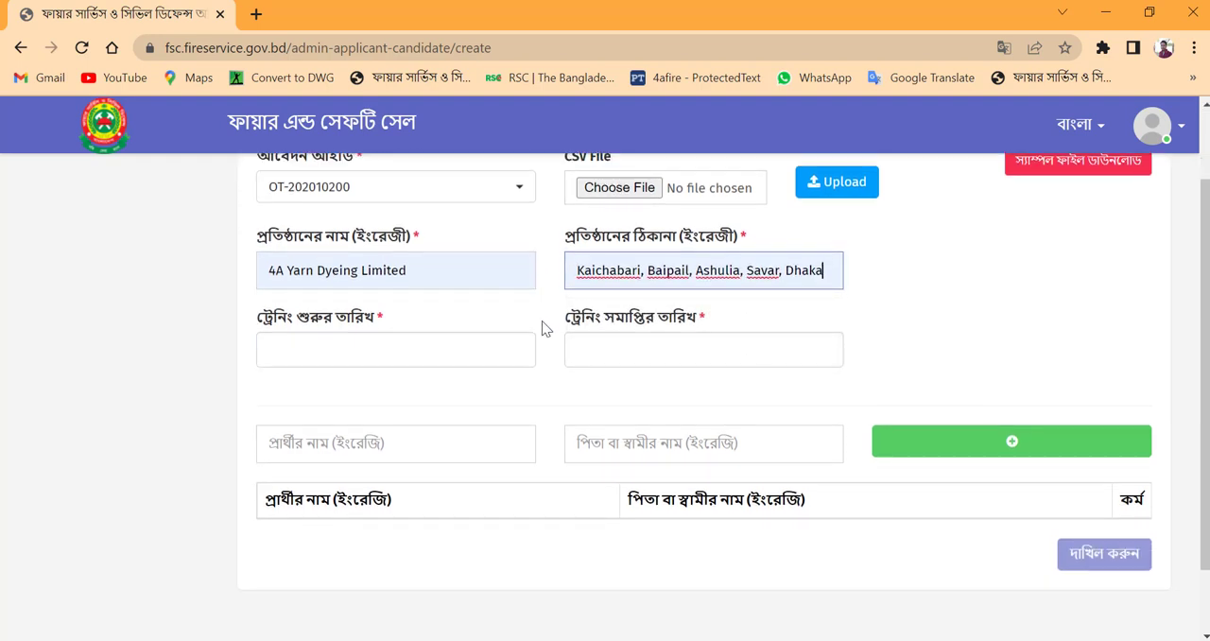
pyautogui.click(335, 347)
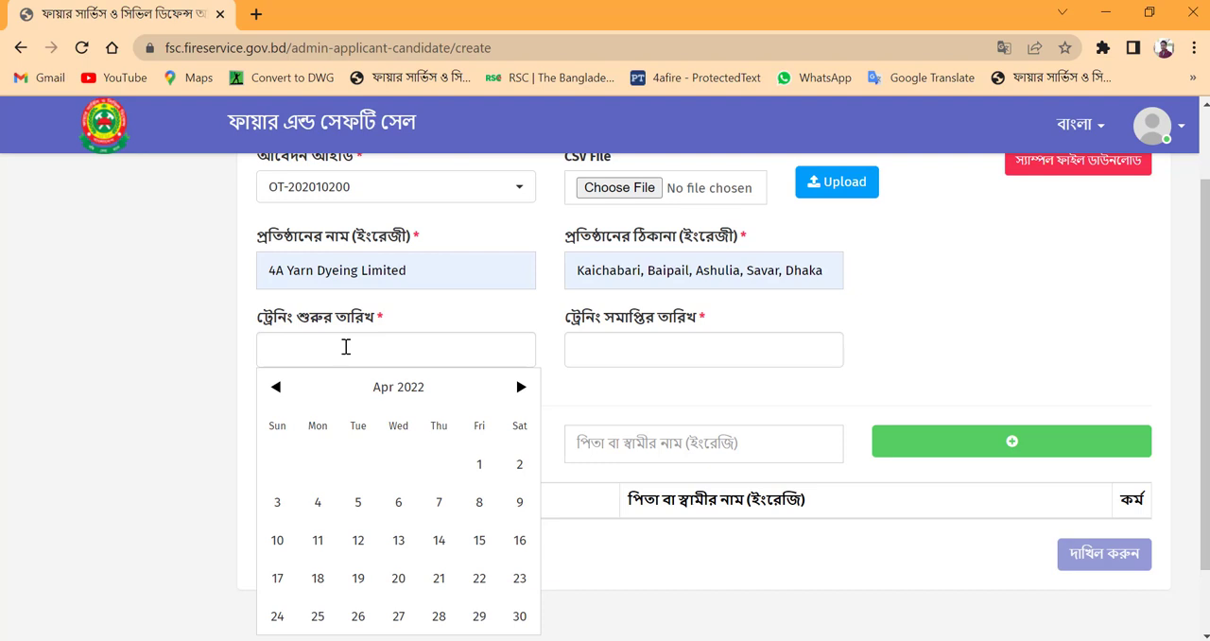
pyautogui.click(520, 465)
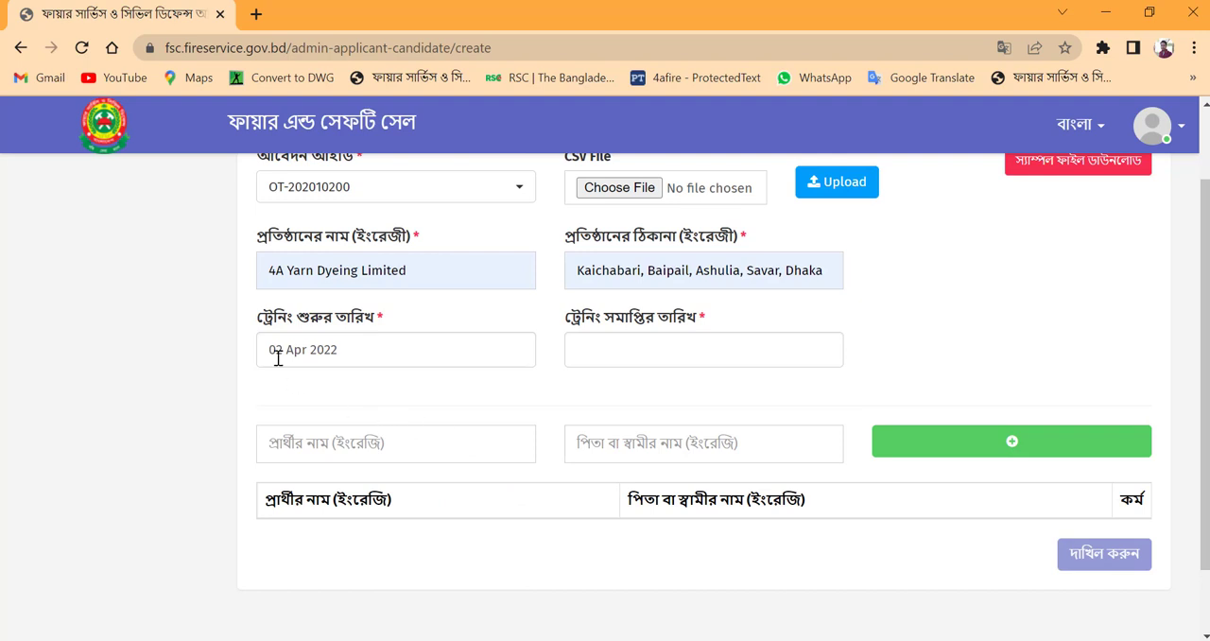
pyautogui.click(624, 353)
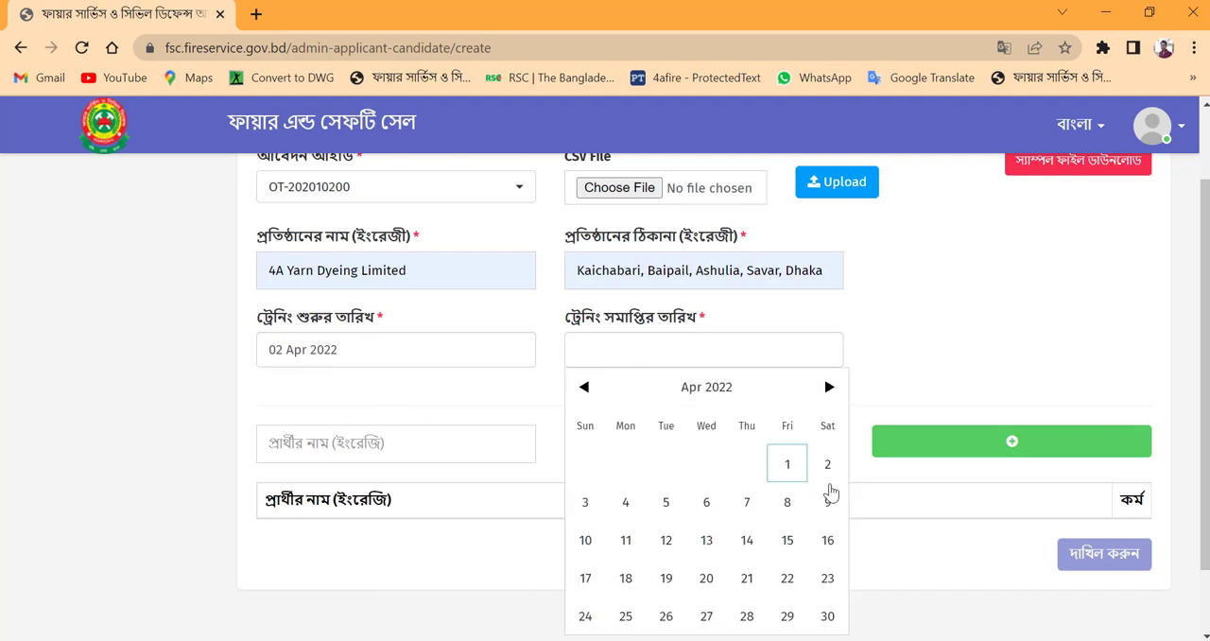
pyautogui.click(585, 506)
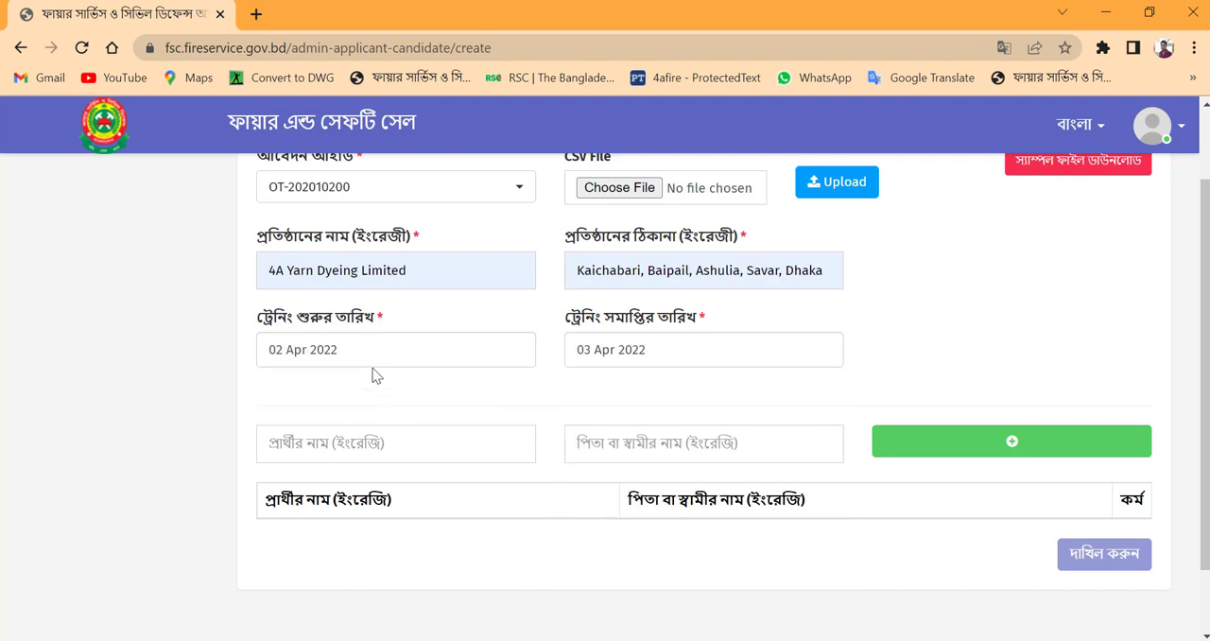
# Step: Add the first candidate to the table with the candidate's full name and the father's name in English
pyautogui.scroll(-2, 641, 356)
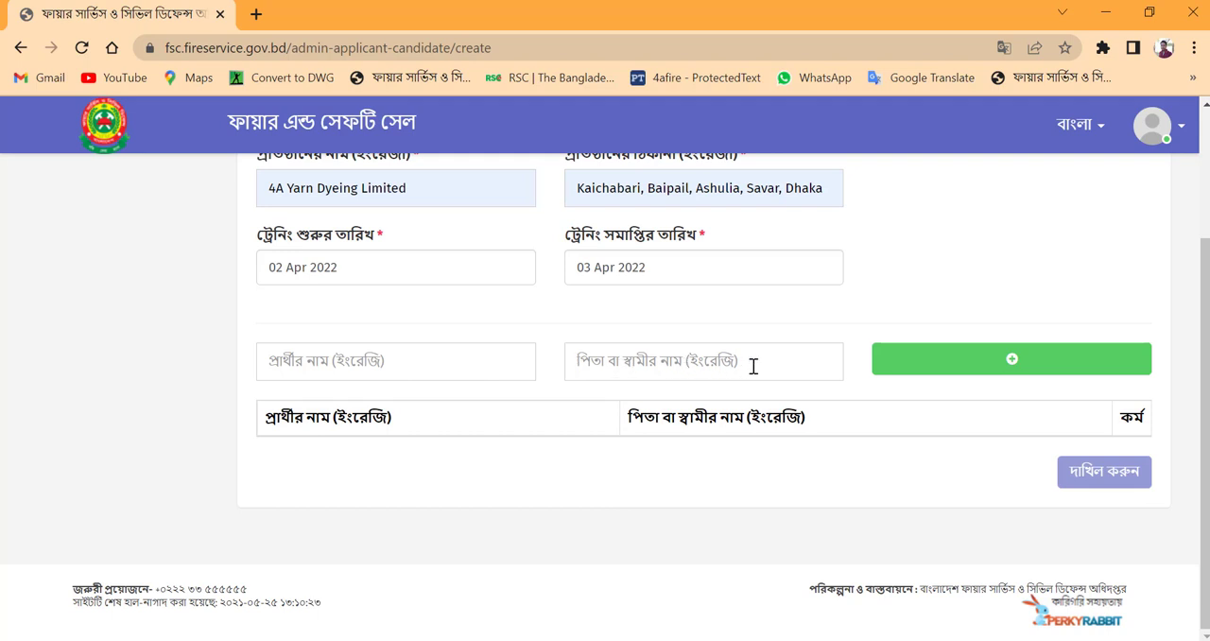
pyautogui.click(429, 359)
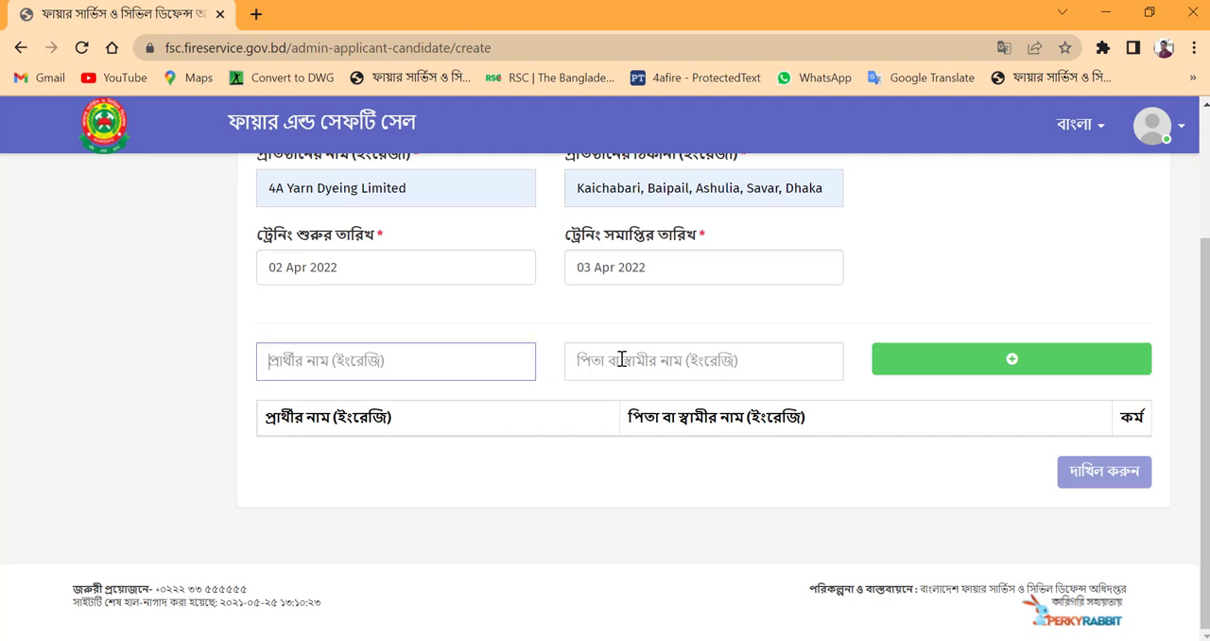
pyautogui.click(653, 362)
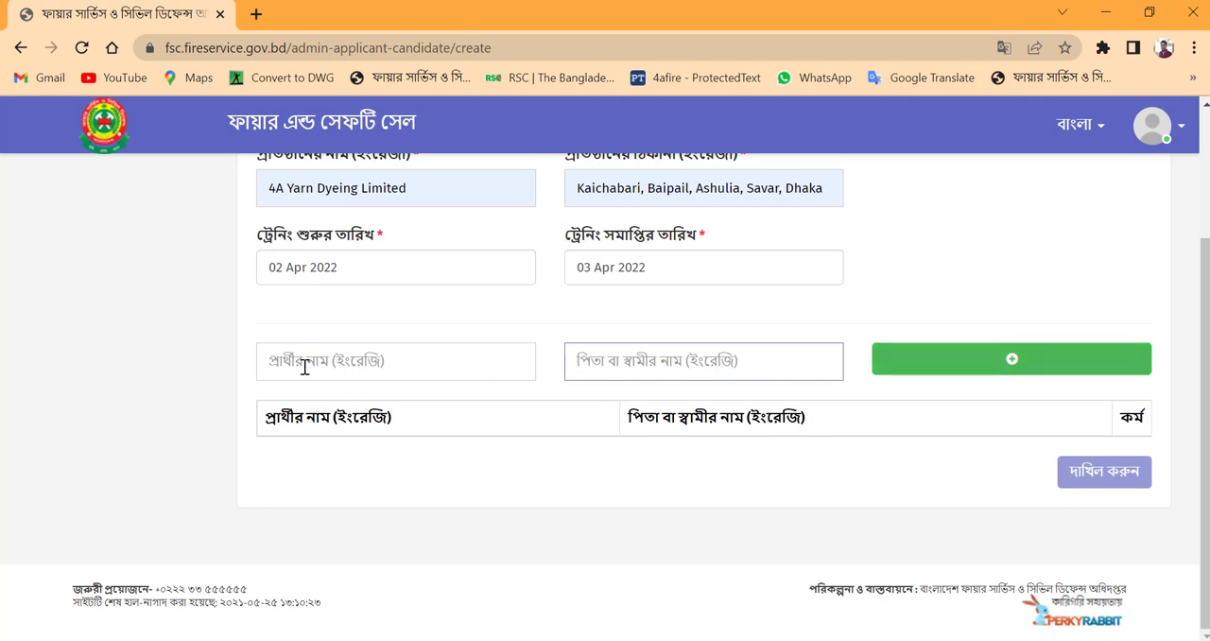
pyautogui.click(343, 364)
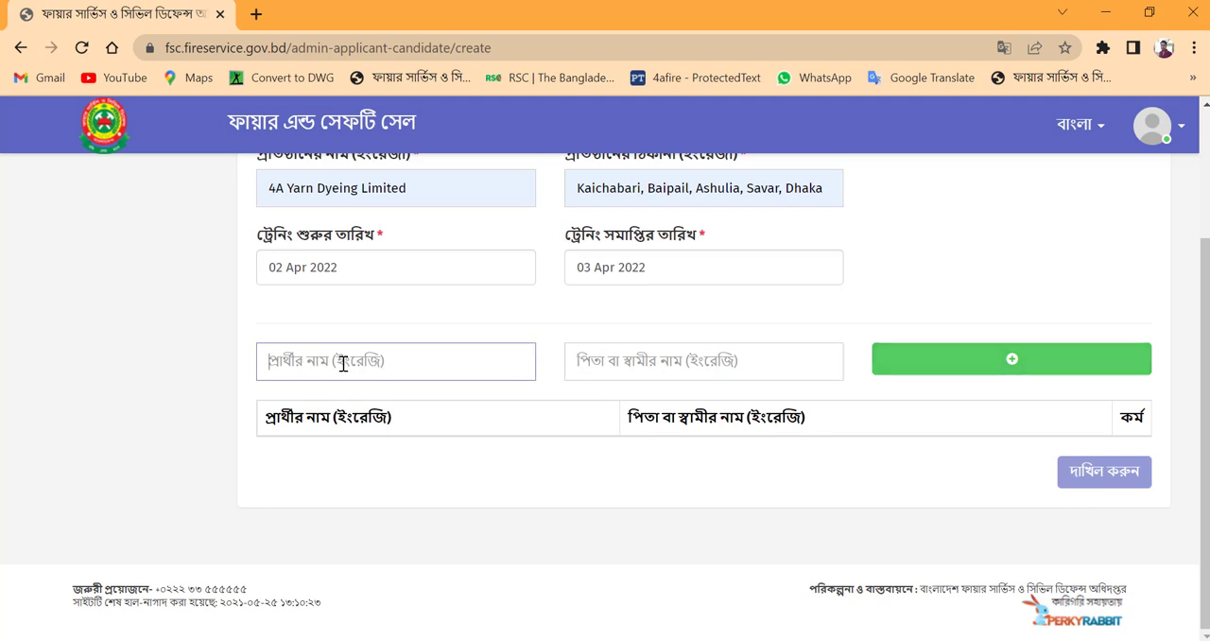
pyautogui.click(617, 364)
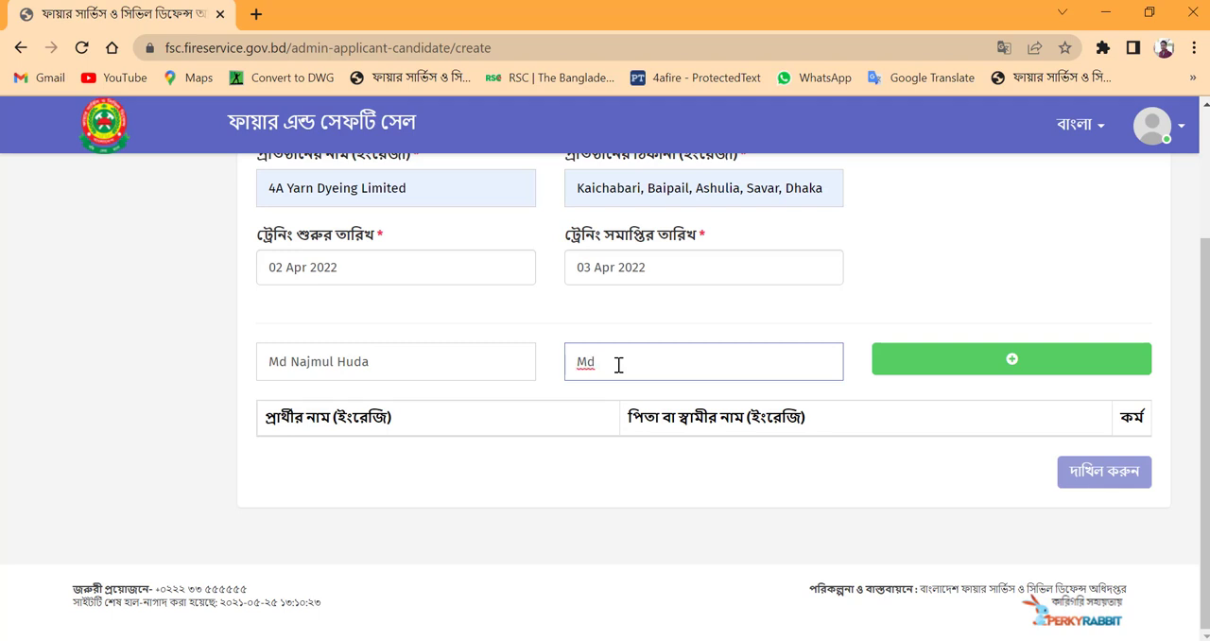
pyautogui.click(997, 376)
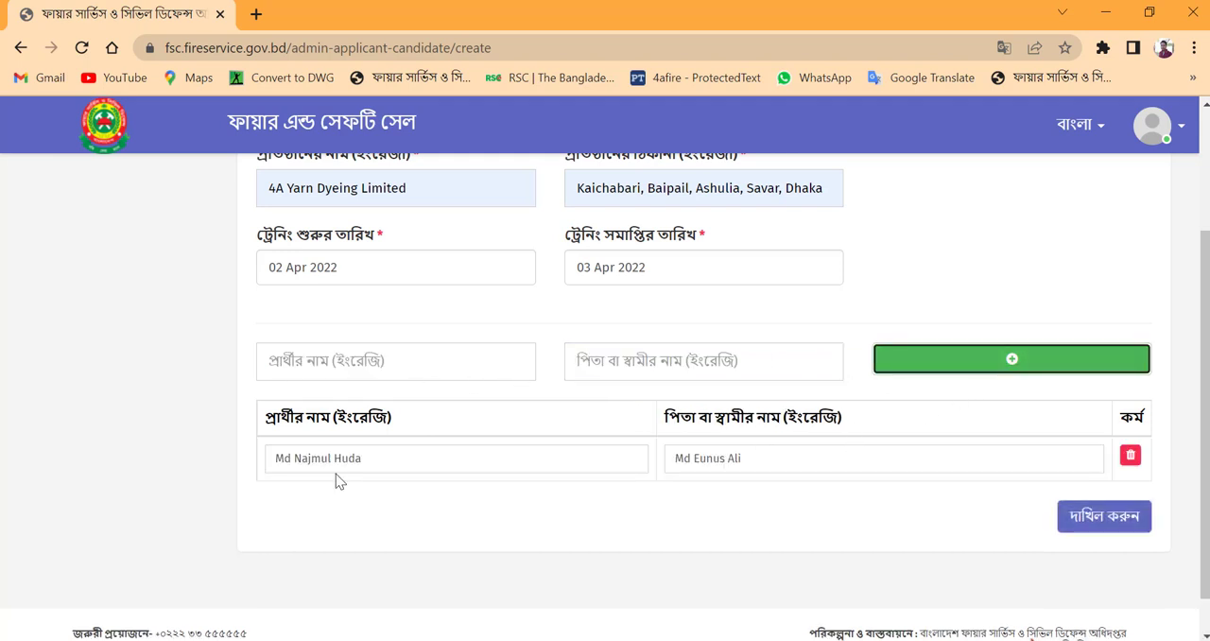
# Step: Add a second candidate to the table with the candidate's name and the father's name
pyautogui.click(389, 368)
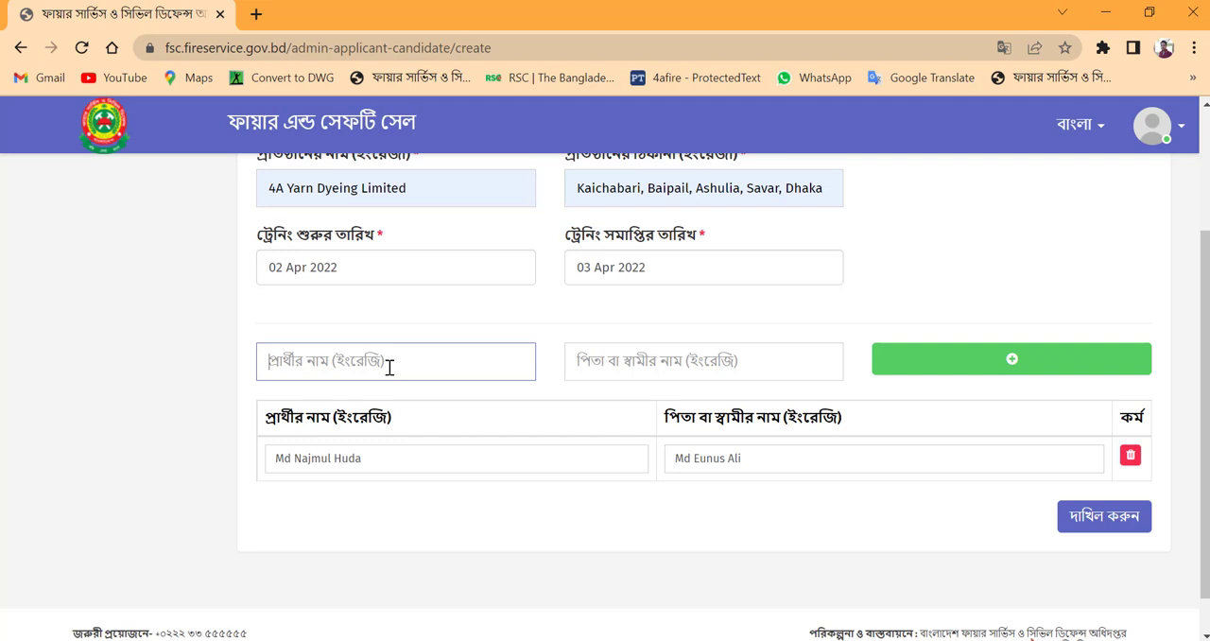
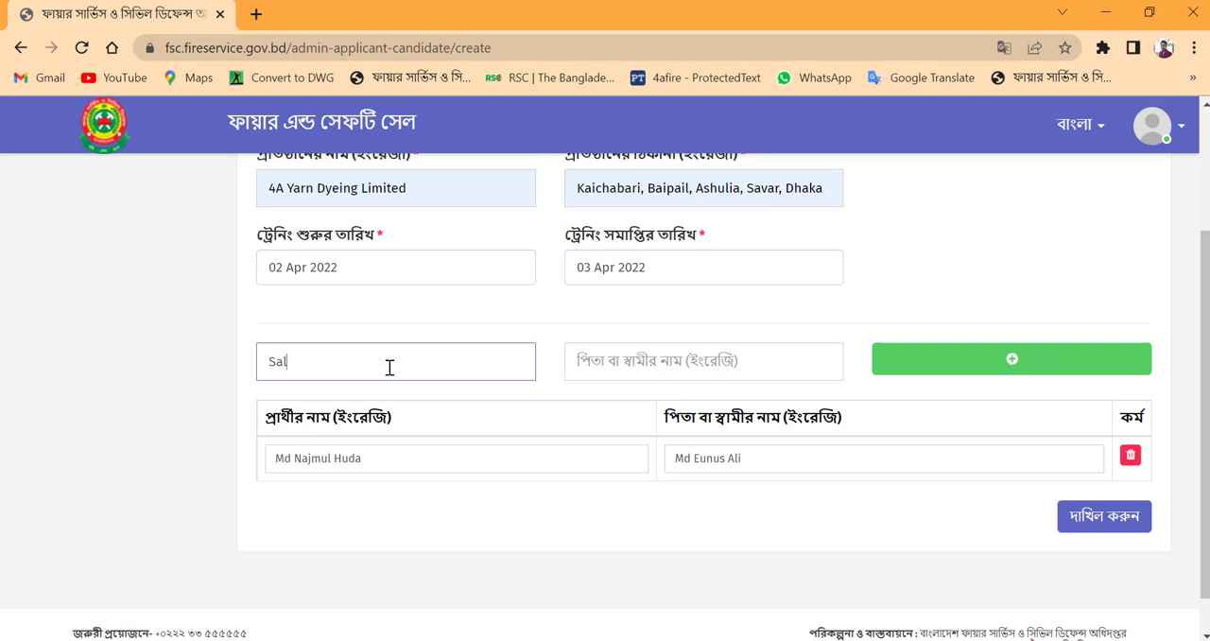
pyautogui.click(593, 362)
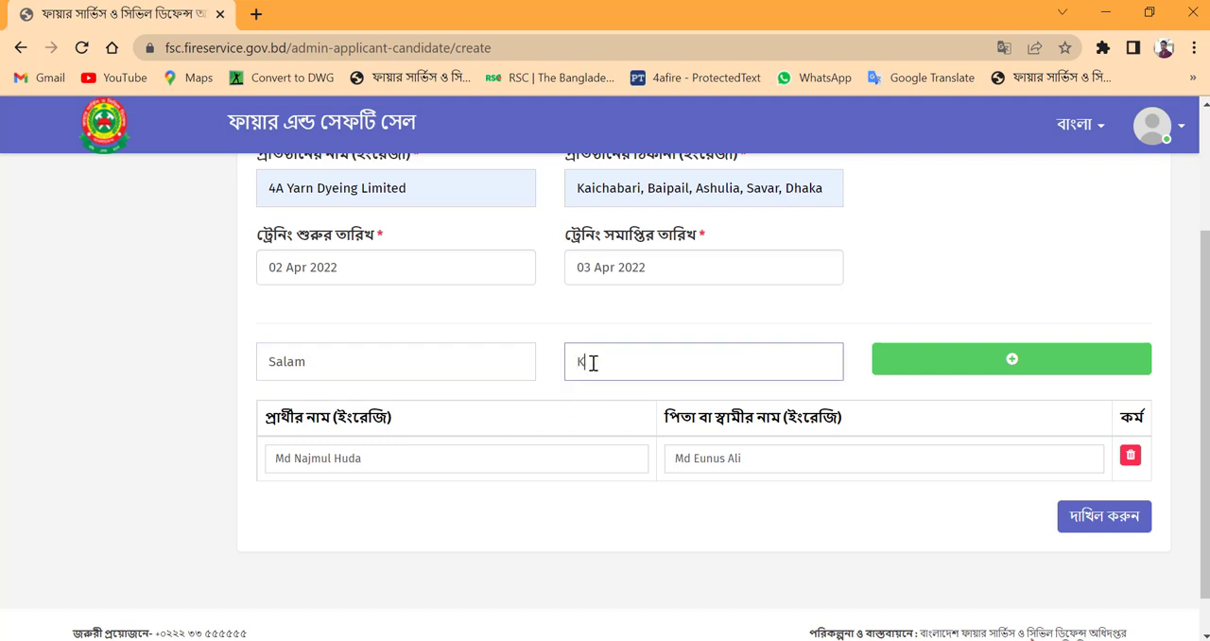
pyautogui.click(974, 368)
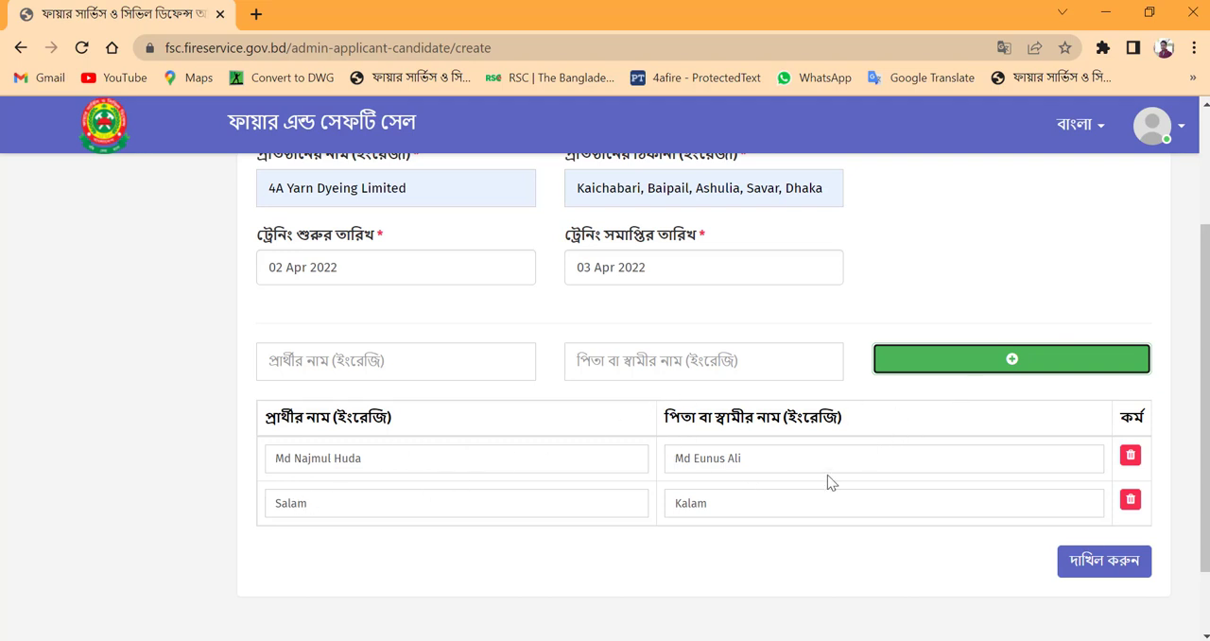
pyautogui.scroll(-1, 770, 502)
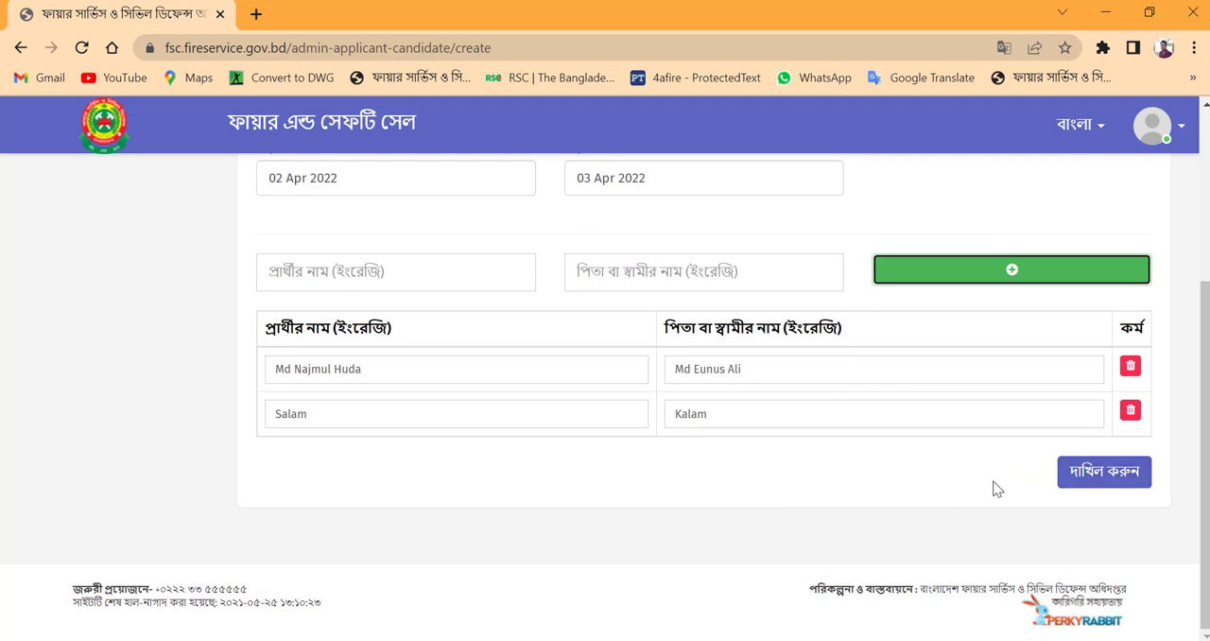
# Step: Check the filled-in candidate form and return to the applicant candidates list without submitting it
pyautogui.scroll(2, 981, 483)
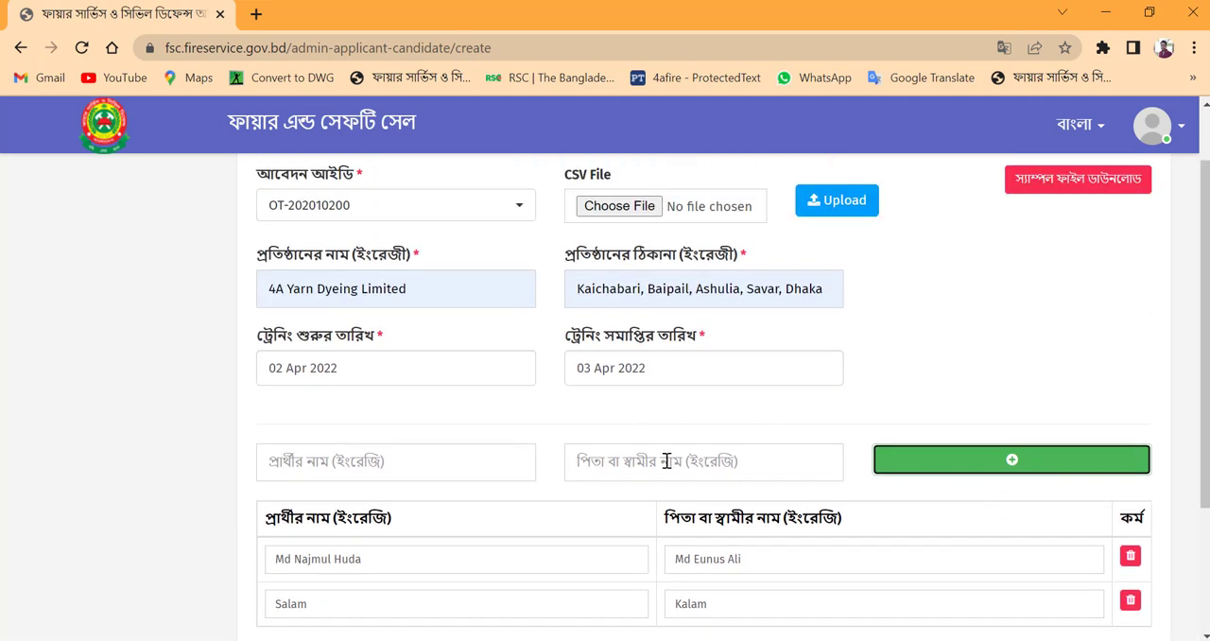
pyautogui.scroll(-1, 682, 441)
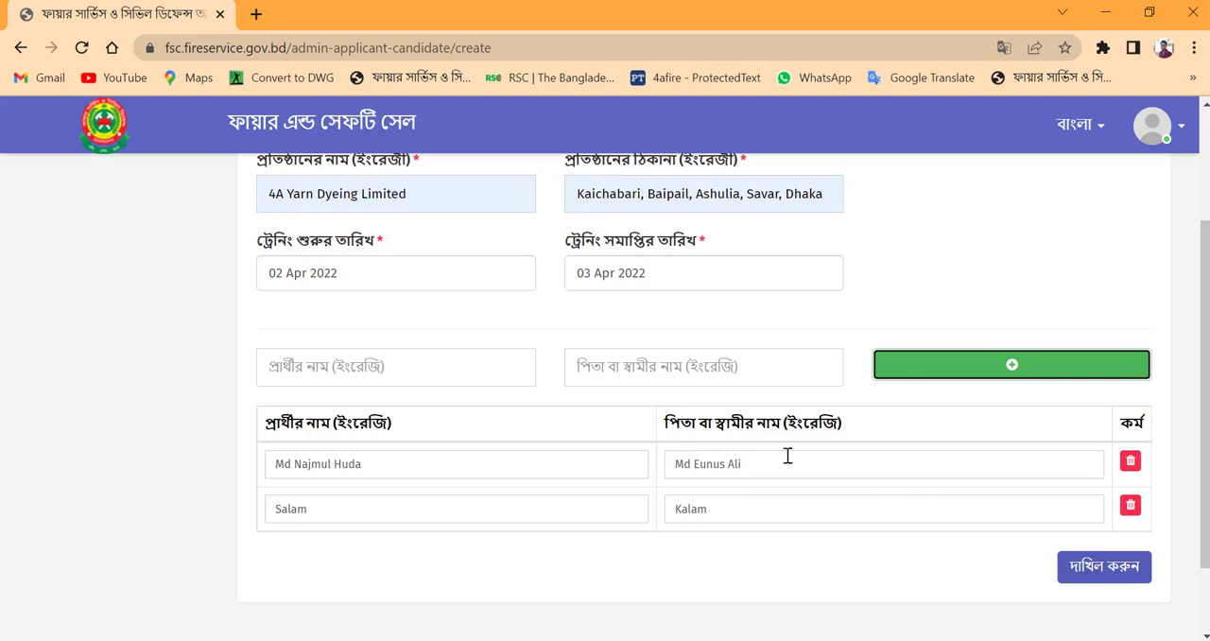
pyautogui.scroll(1, 766, 451)
pyautogui.scroll(1, 766, 451)
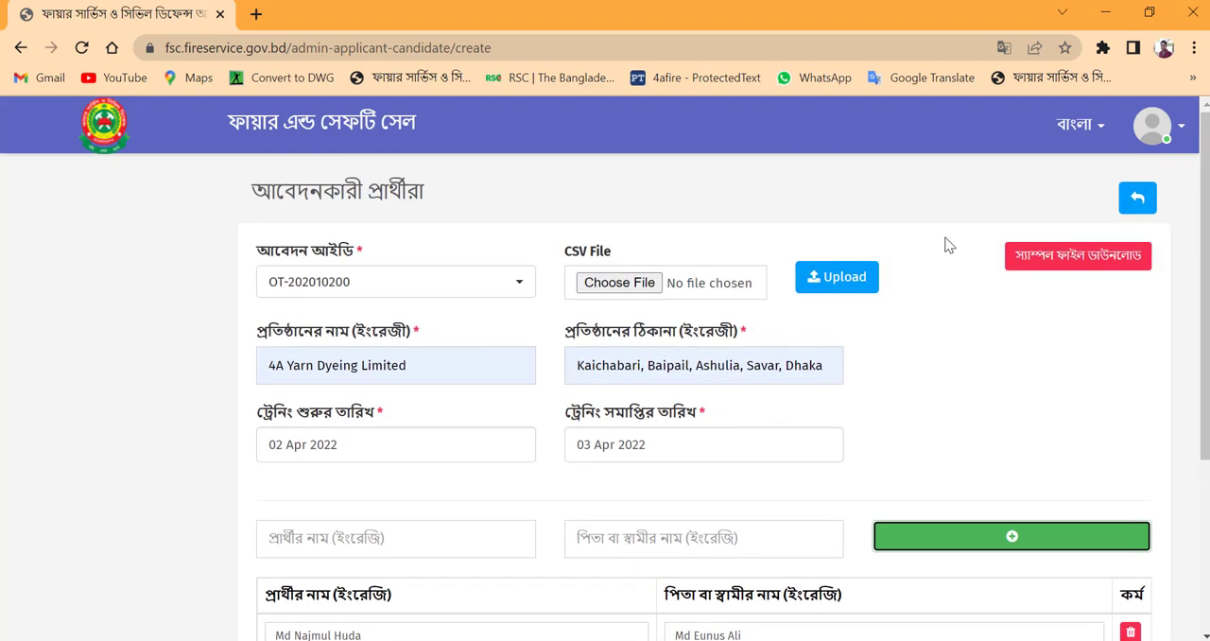
pyautogui.click(1144, 199)
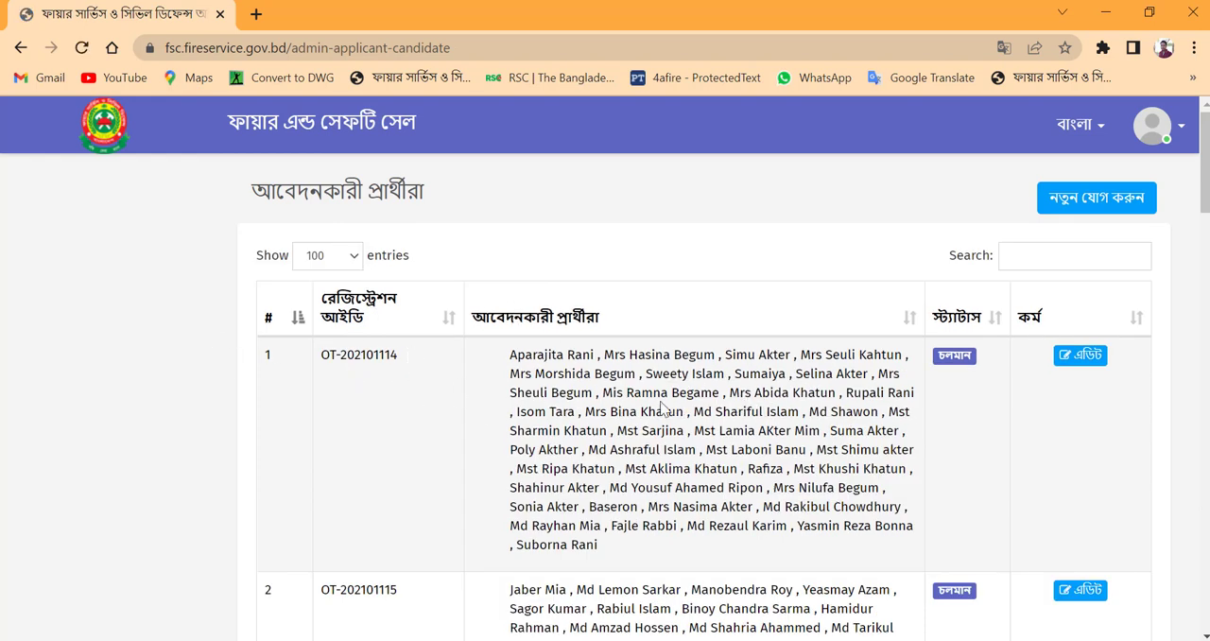
# Step: Open the first listed registration for editing, examine its organisation details, training dates and candidate names, and return to the list unchanged
pyautogui.scroll(-2, 655, 381)
pyautogui.scroll(1, 630, 359)
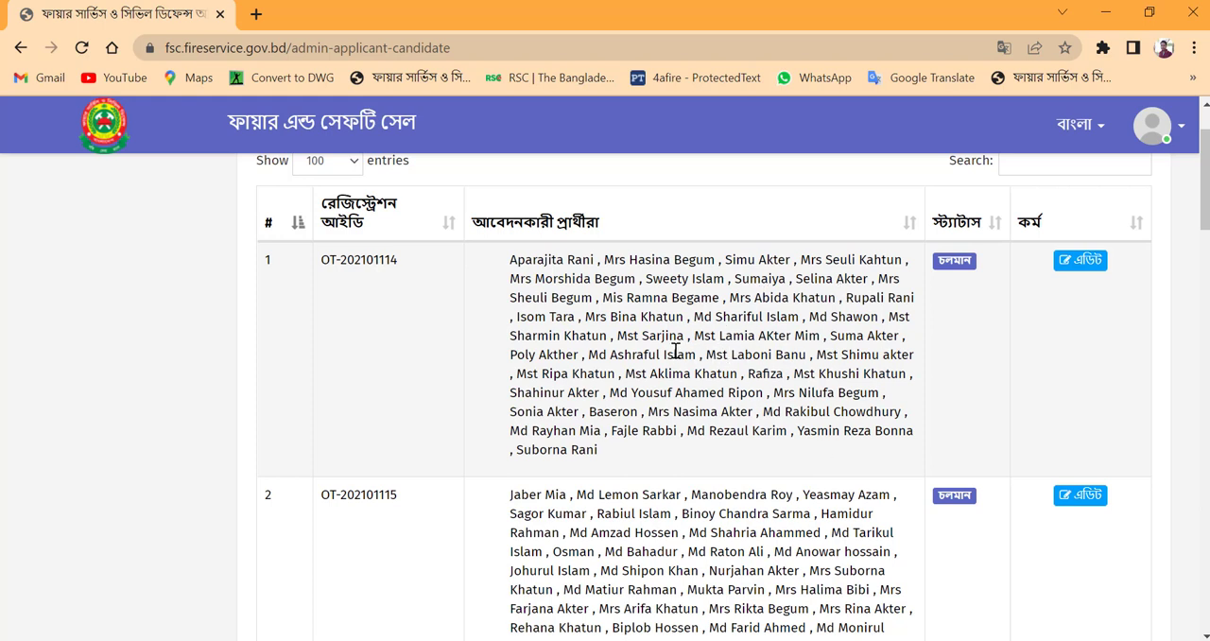
pyautogui.click(1068, 271)
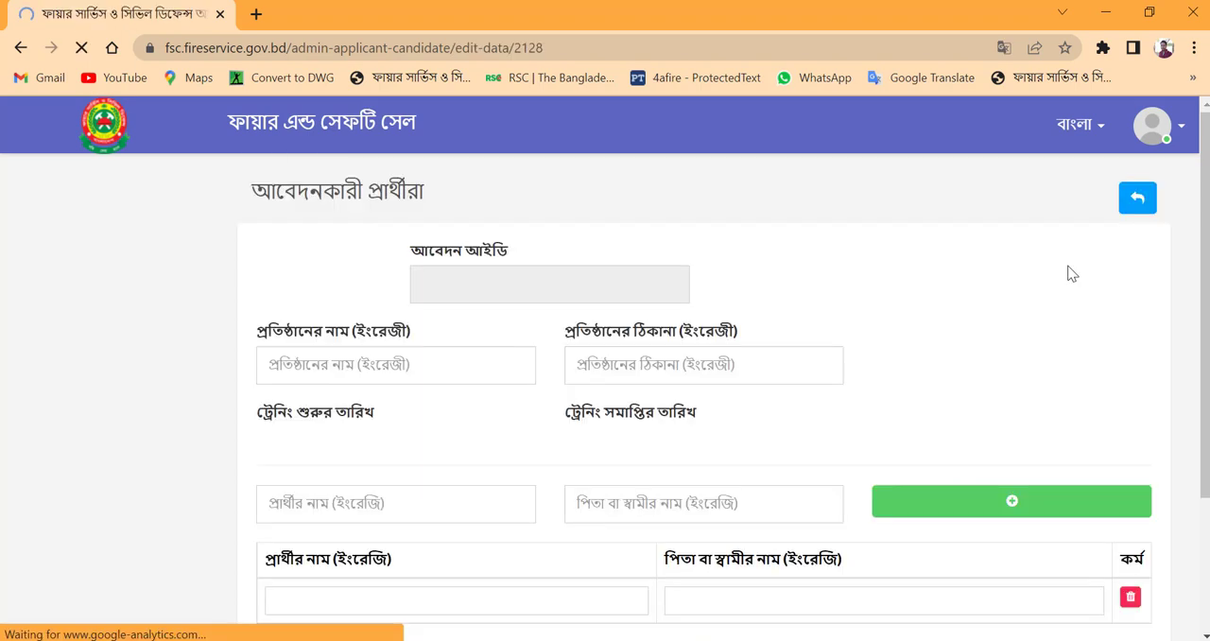
pyautogui.scroll(-1, 611, 375)
pyautogui.scroll(-12, 611, 376)
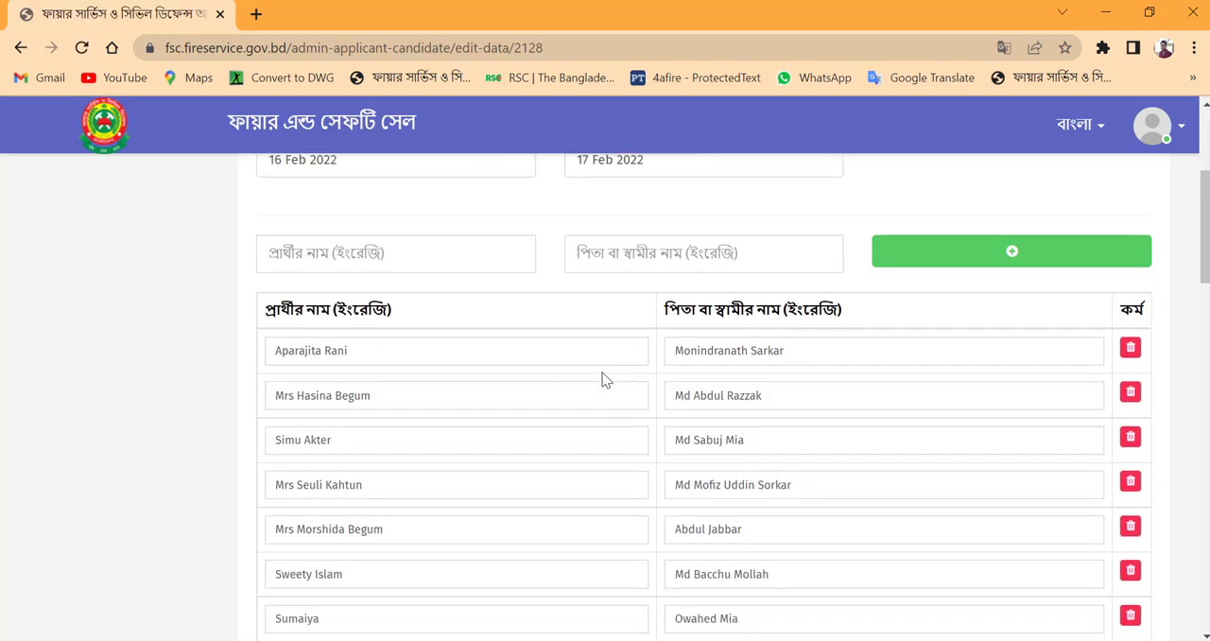
pyautogui.scroll(-8, 728, 458)
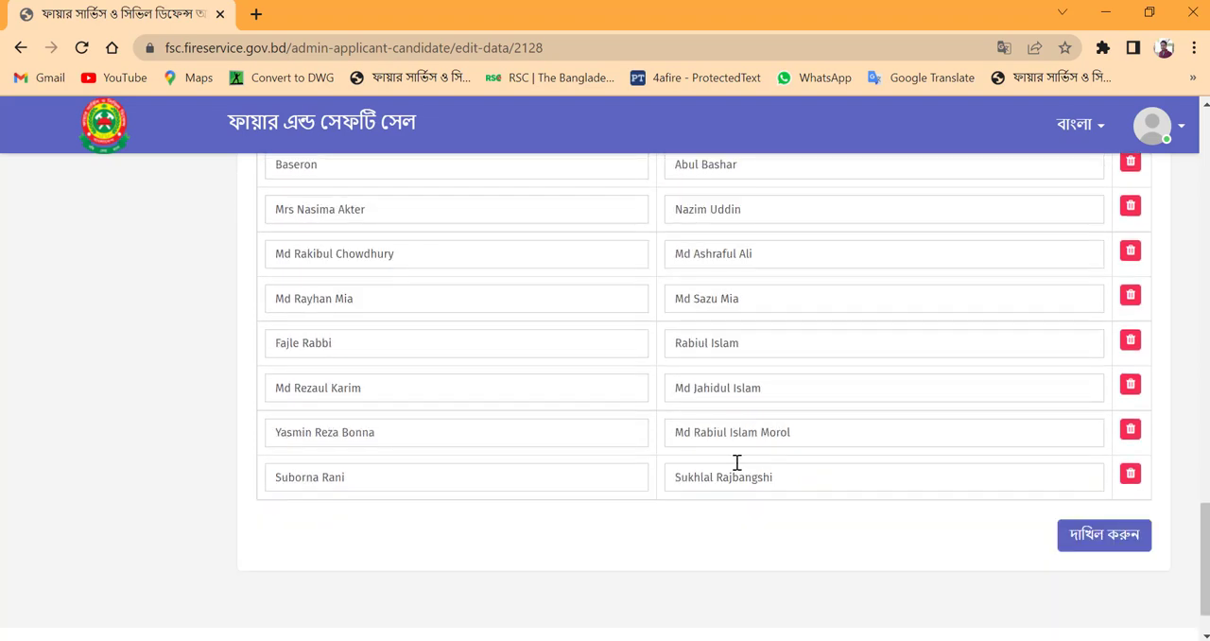
pyautogui.scroll(8, 737, 463)
pyautogui.scroll(5, 527, 380)
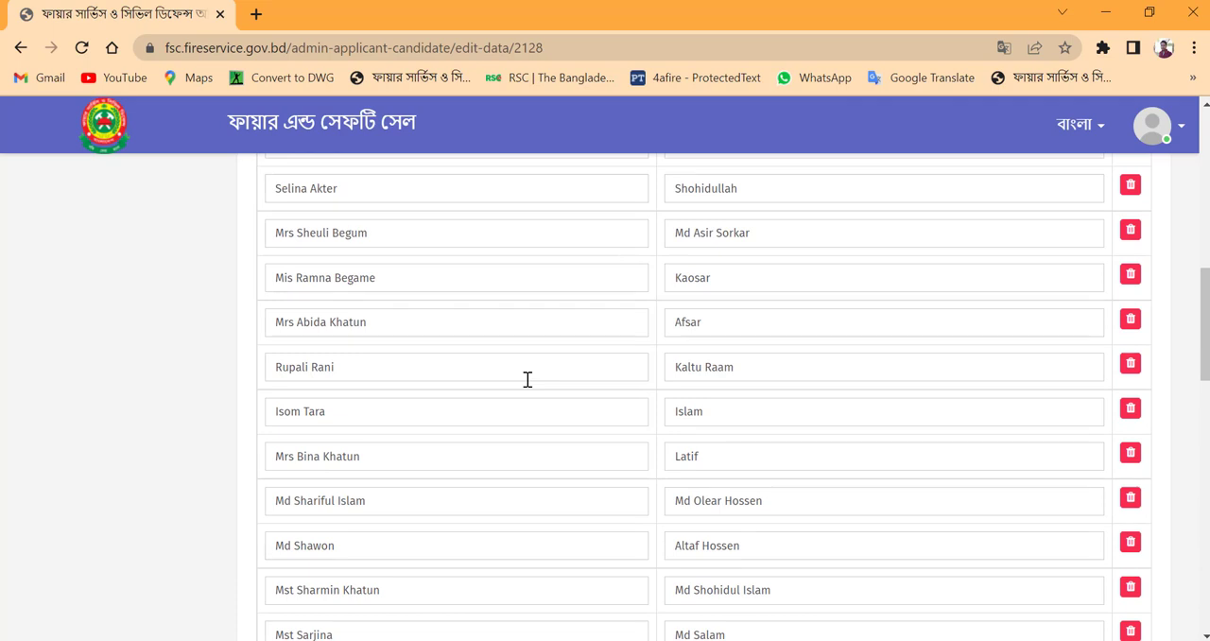
pyautogui.scroll(10, 528, 379)
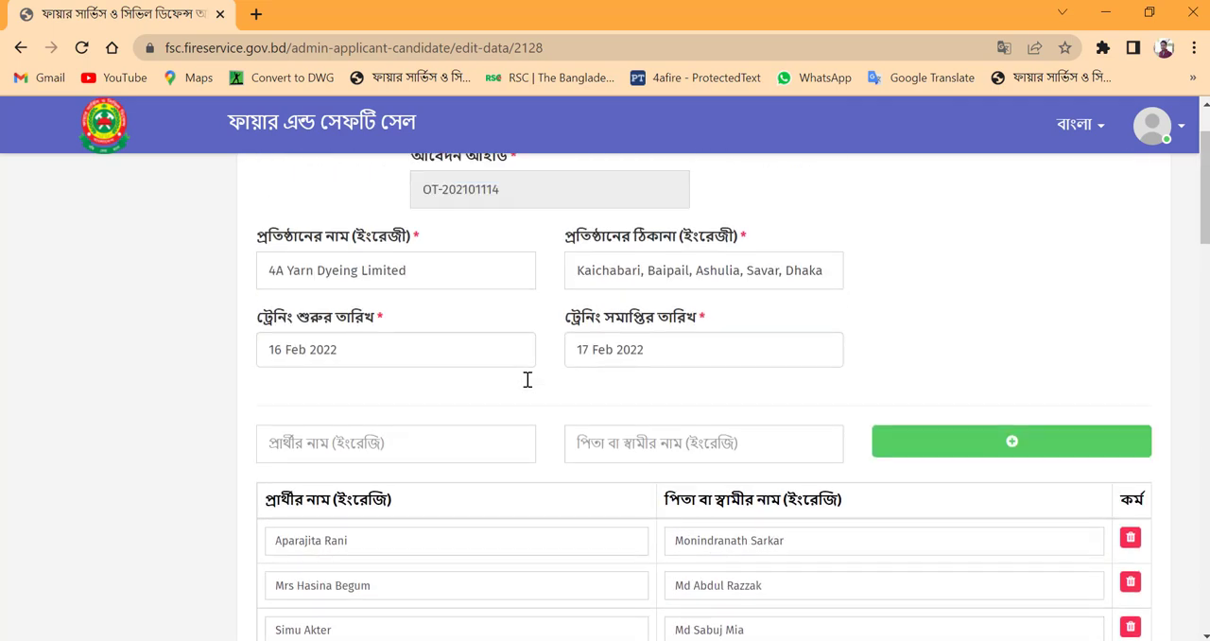
pyautogui.scroll(1, 528, 379)
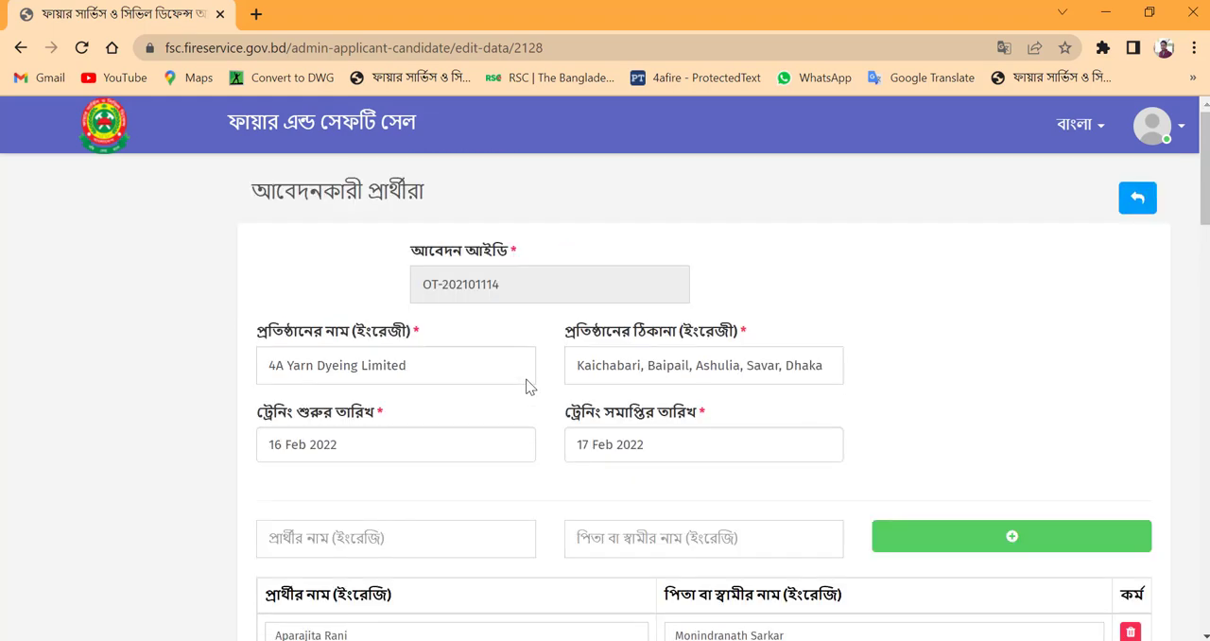
pyautogui.click(1140, 201)
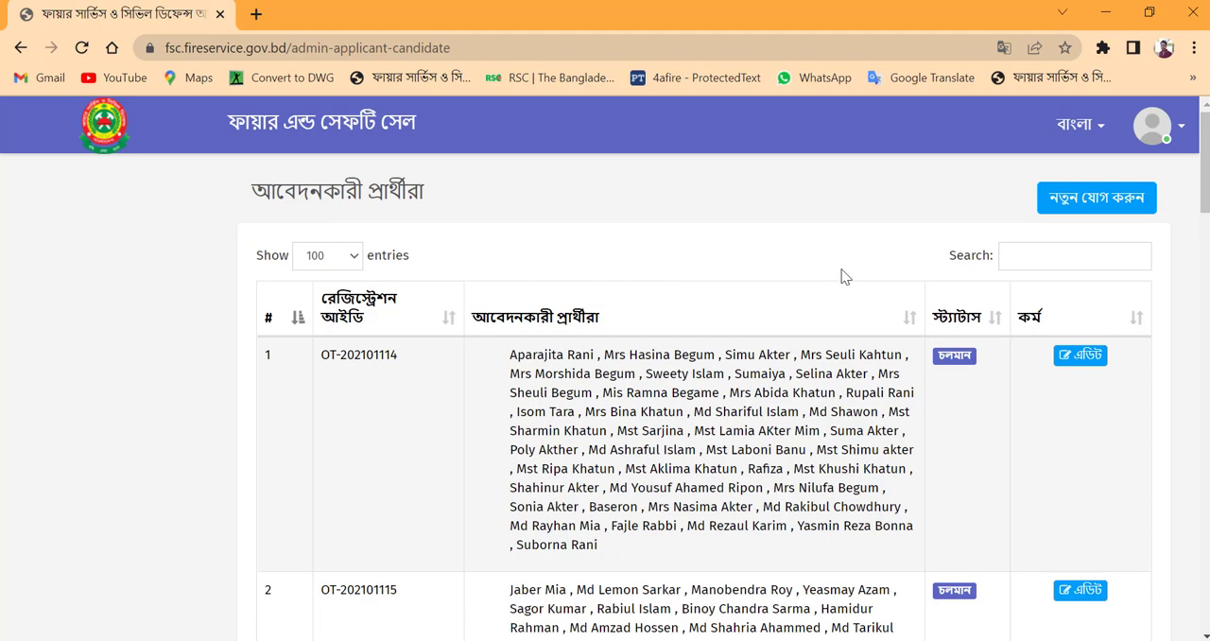
# Step: Examine the status and edit availability of the first few registrations in the applicant candidates list
pyautogui.scroll(-2, 756, 312)
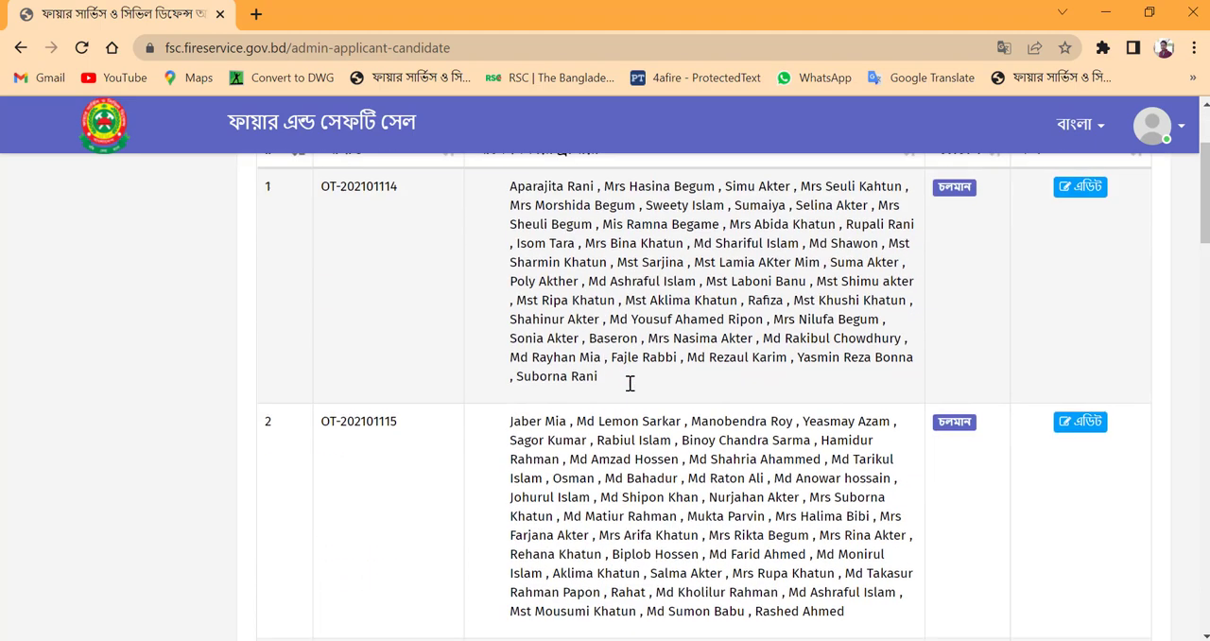
pyautogui.scroll(-1, 740, 367)
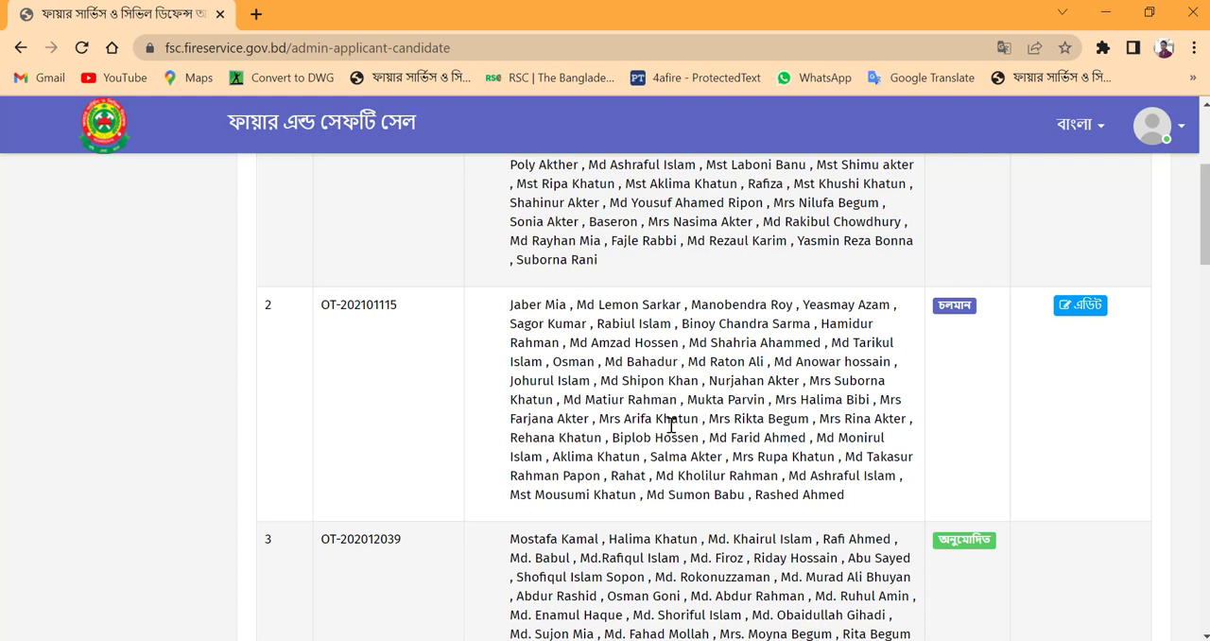
pyautogui.scroll(-1, 671, 426)
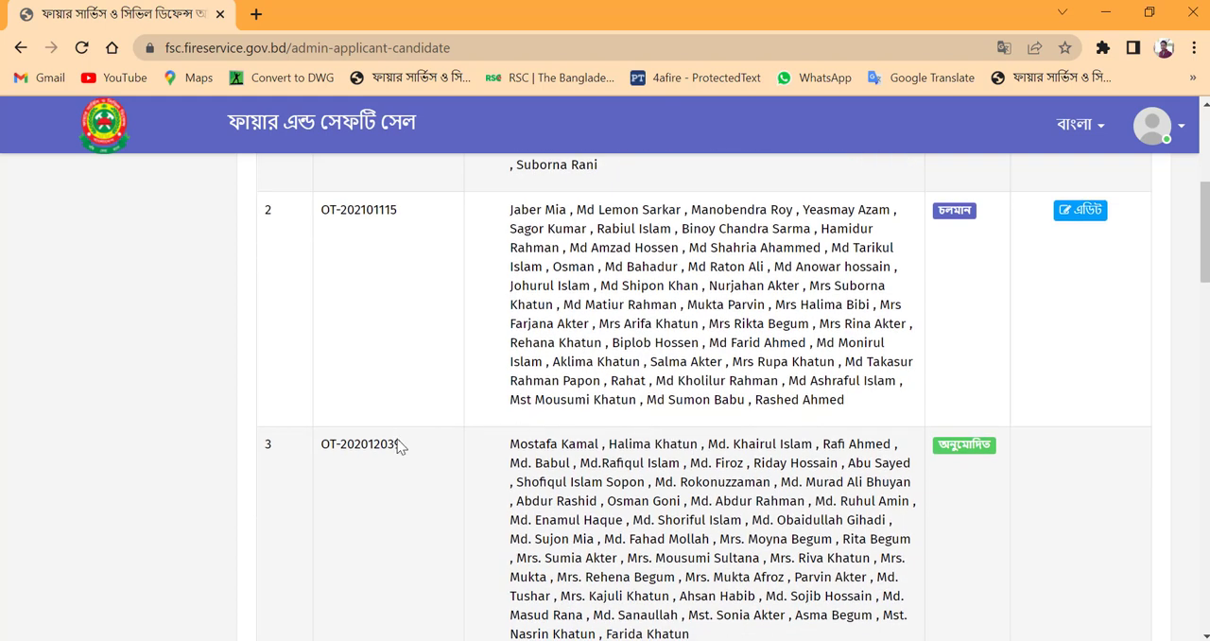
pyautogui.scroll(-1, 974, 449)
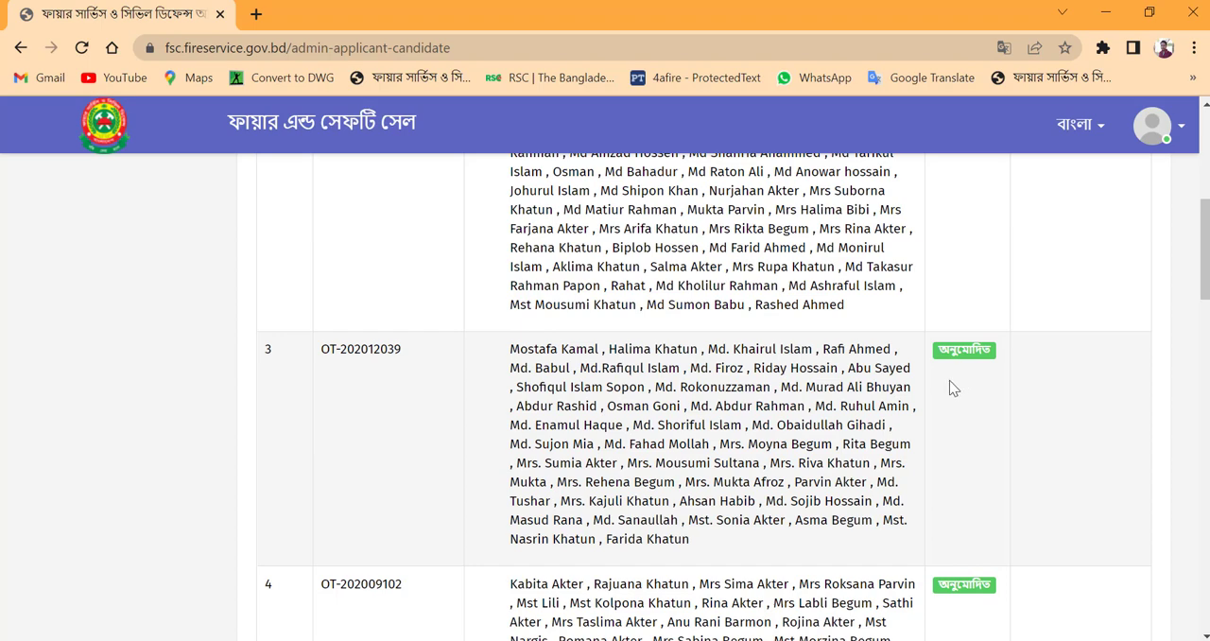
pyautogui.scroll(2, 953, 388)
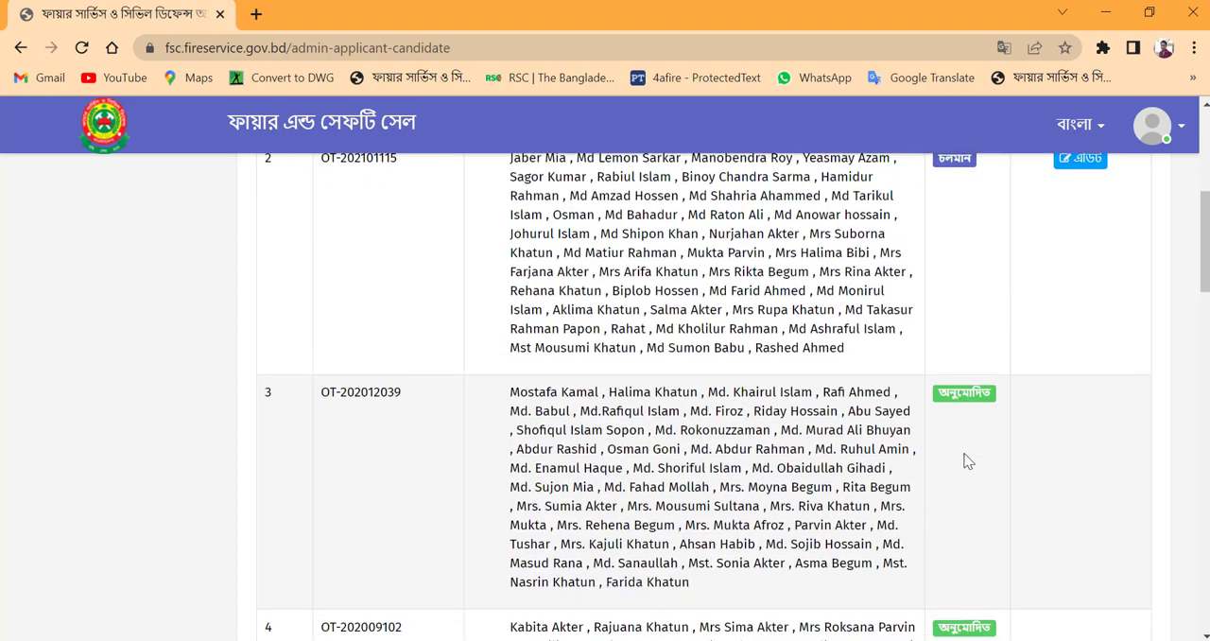
pyautogui.scroll(-1, 966, 426)
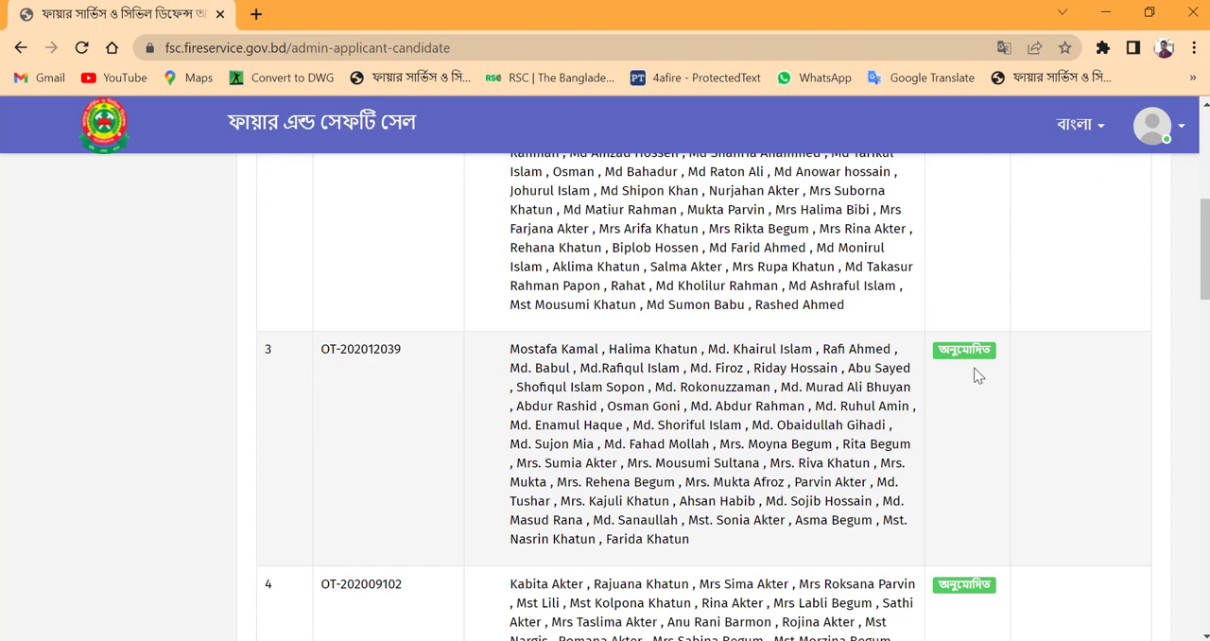
pyautogui.scroll(2, 974, 373)
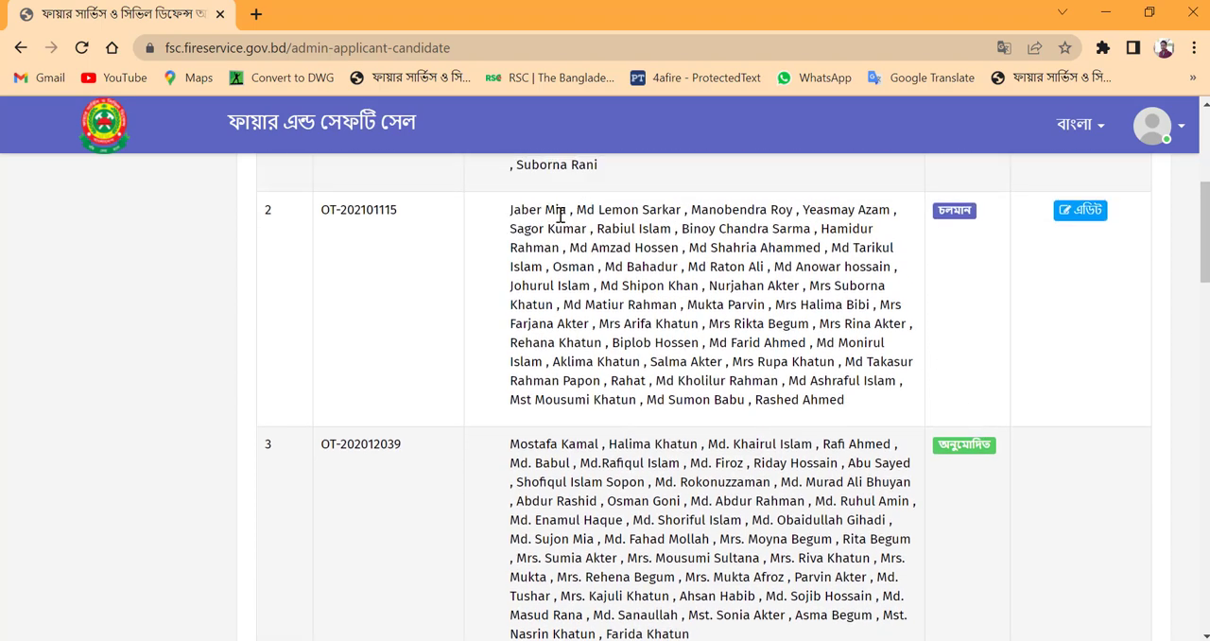
# Step: Go to the portal home page and open the table of submitted applications to view which entries offer certificates
pyautogui.click(100, 132)
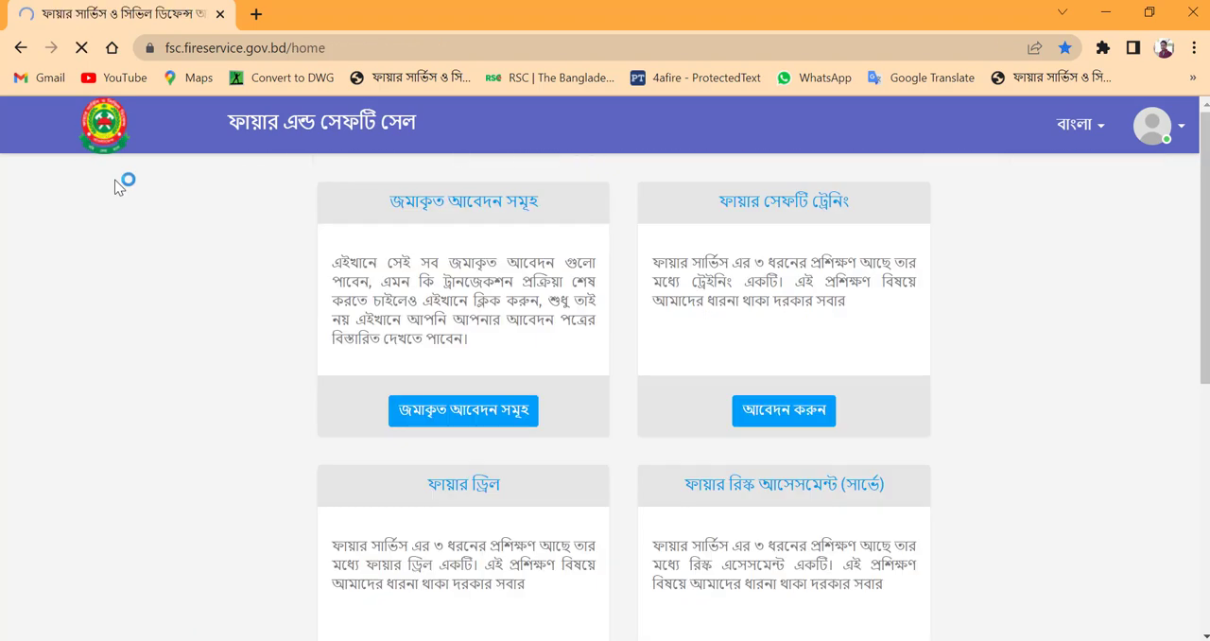
pyautogui.click(490, 423)
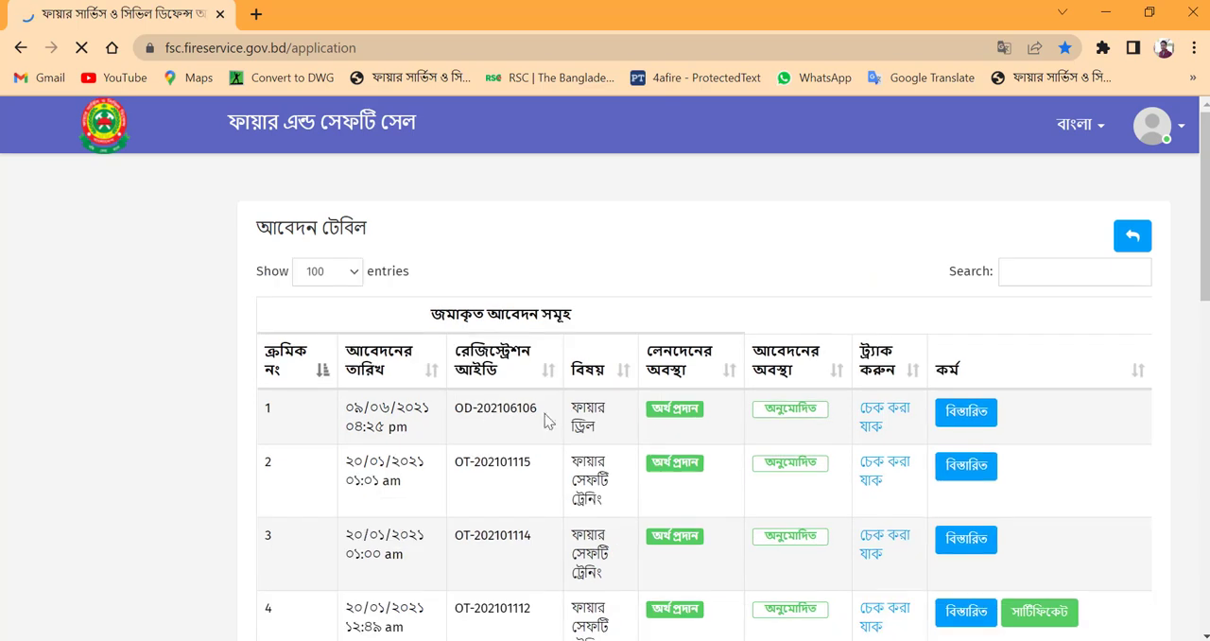
pyautogui.scroll(-1, 717, 408)
pyautogui.scroll(-1, 1080, 538)
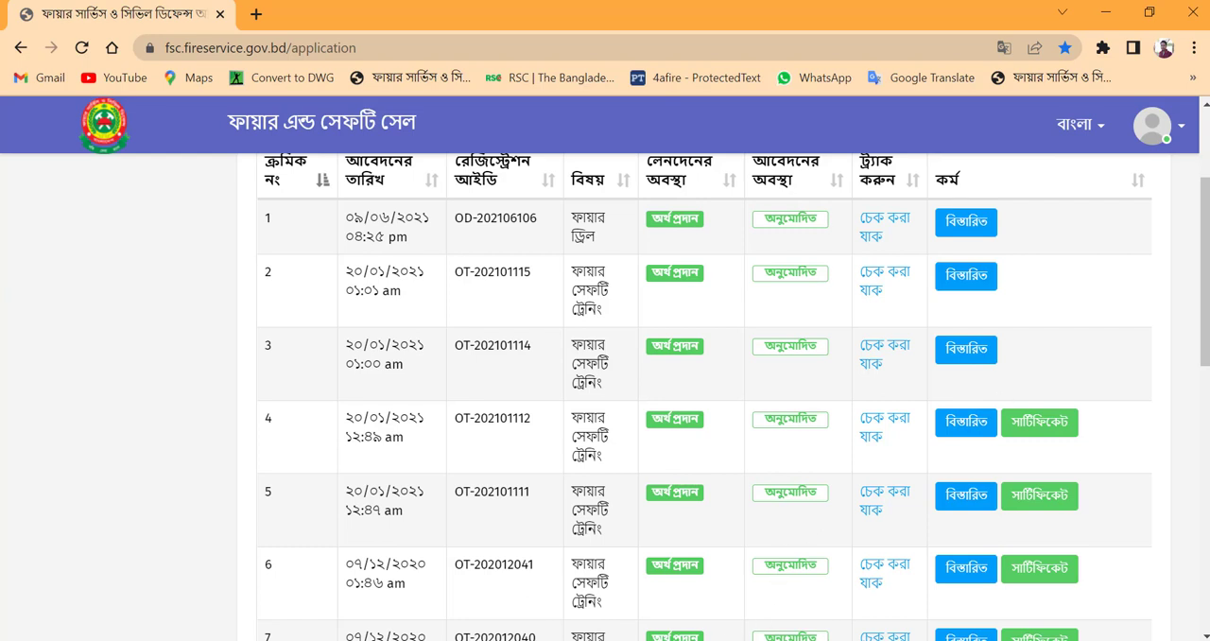
# Step: Switch to the training certificates PDF in Microsoft Edge, examine the first five pages, and return to the submitted applications in Chrome
pyautogui.hotkey('alt', 'Tab')
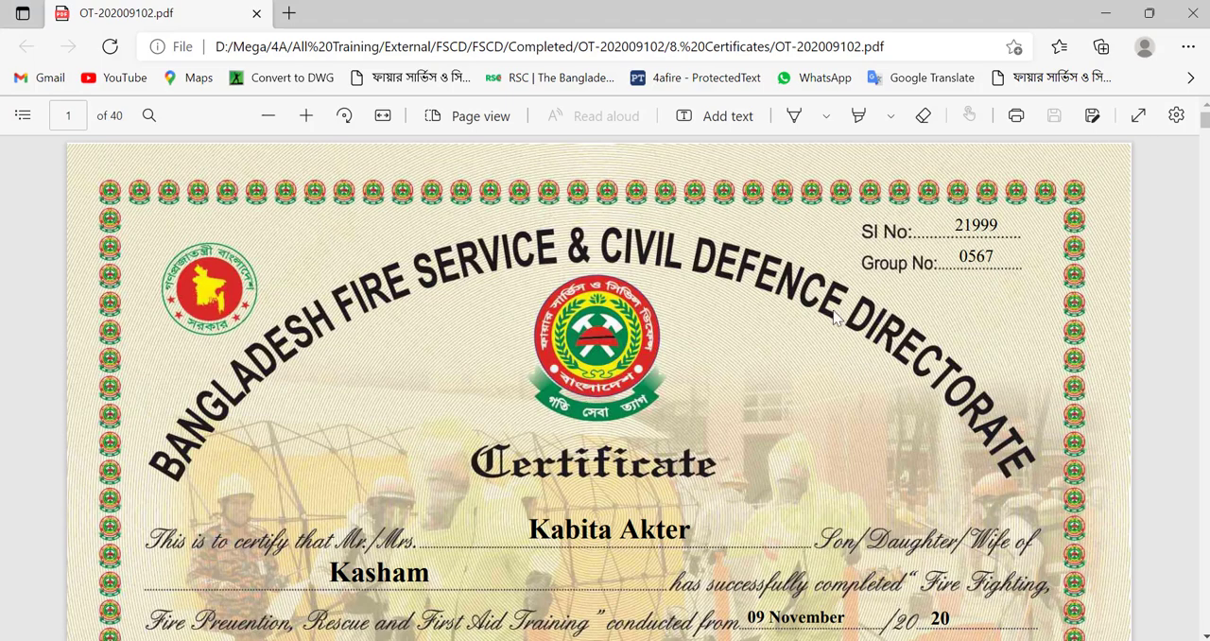
pyautogui.scroll(-5, 693, 370)
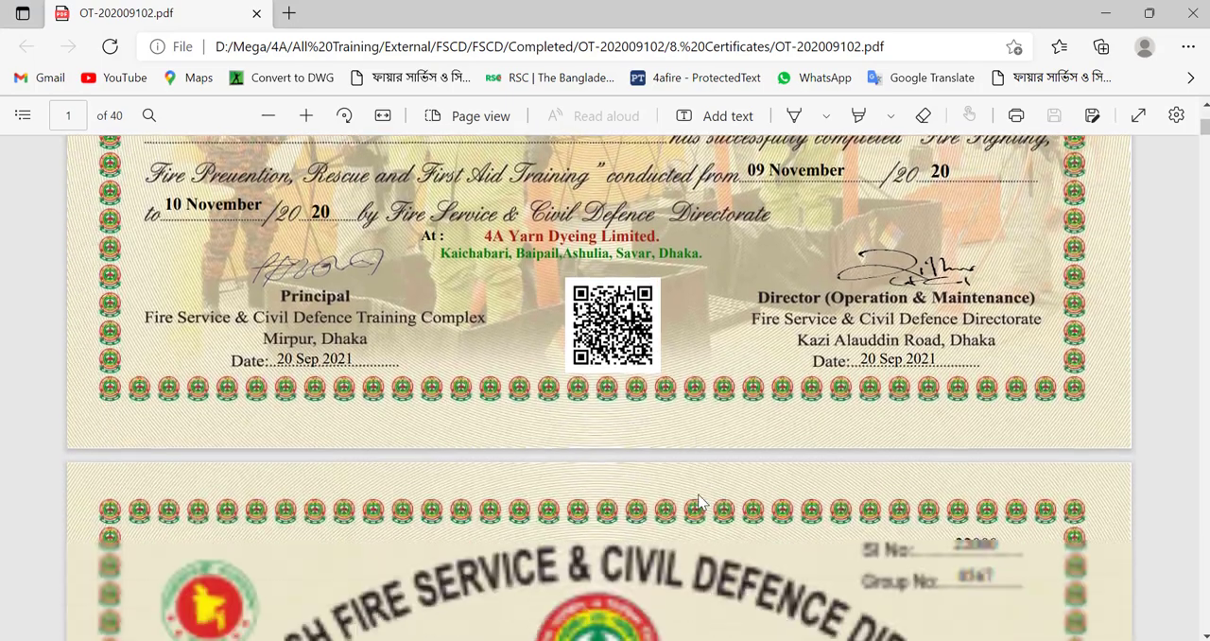
pyautogui.scroll(-10, 700, 502)
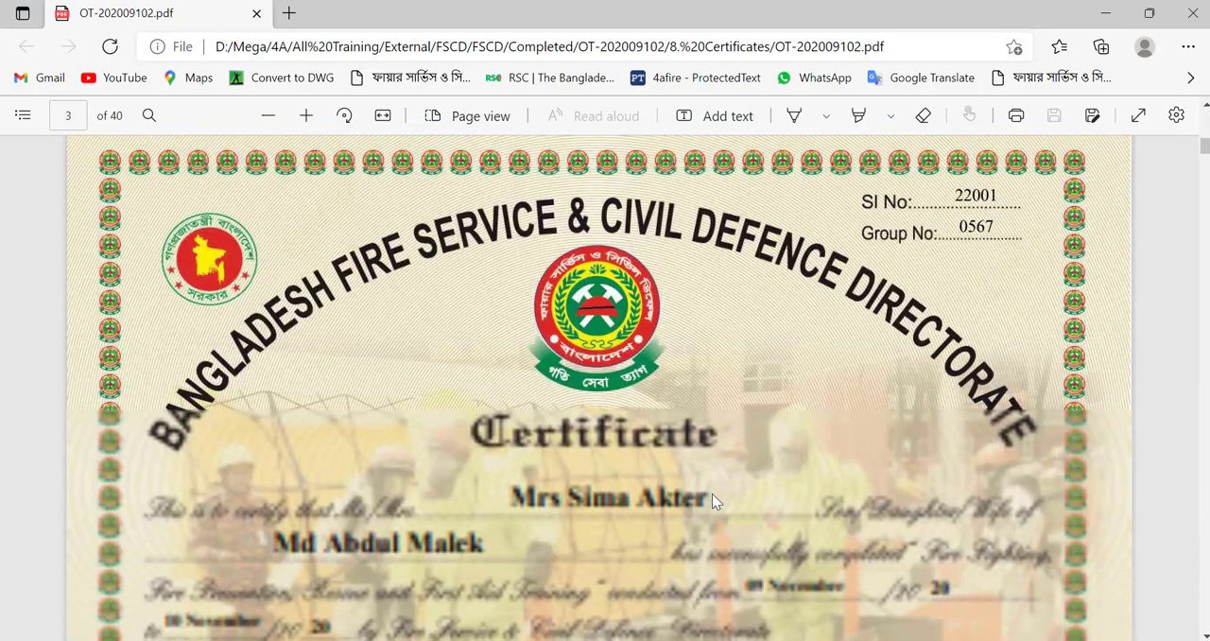
pyautogui.scroll(-6, 713, 494)
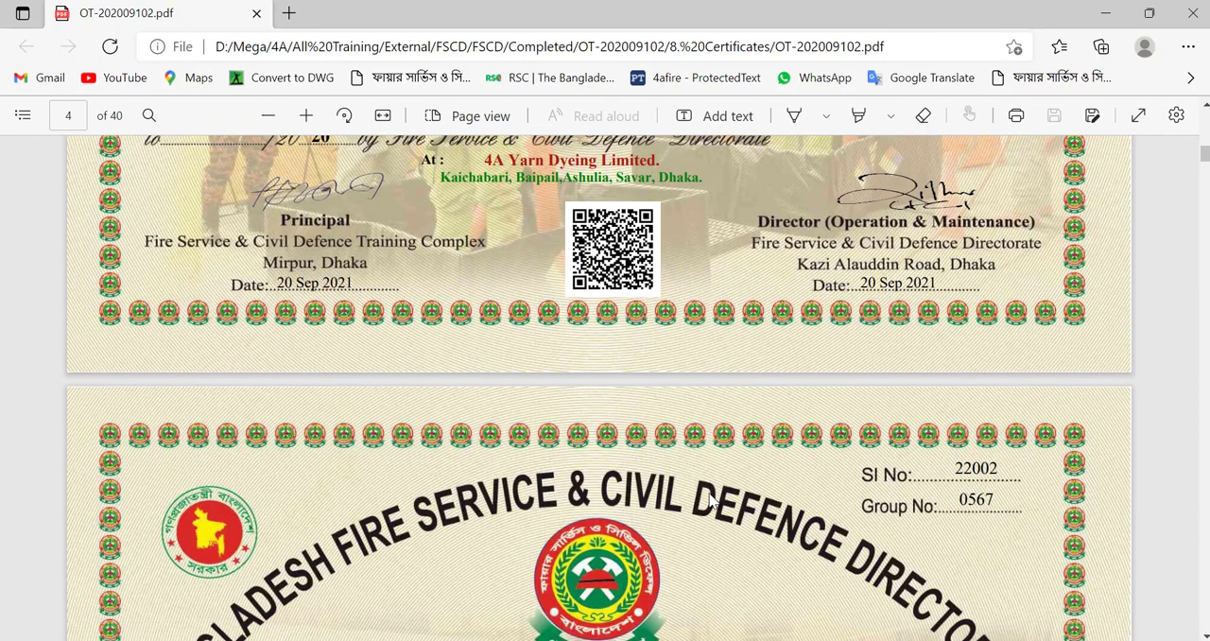
pyautogui.scroll(-6, 711, 502)
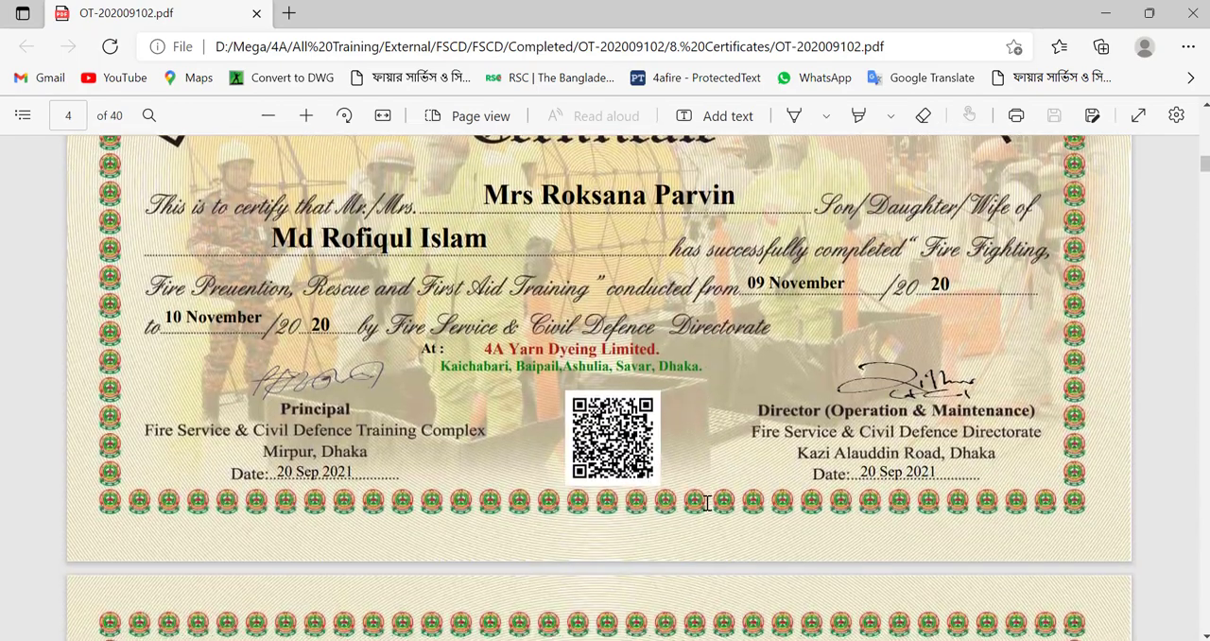
pyautogui.scroll(-5, 705, 502)
pyautogui.scroll(1, 707, 504)
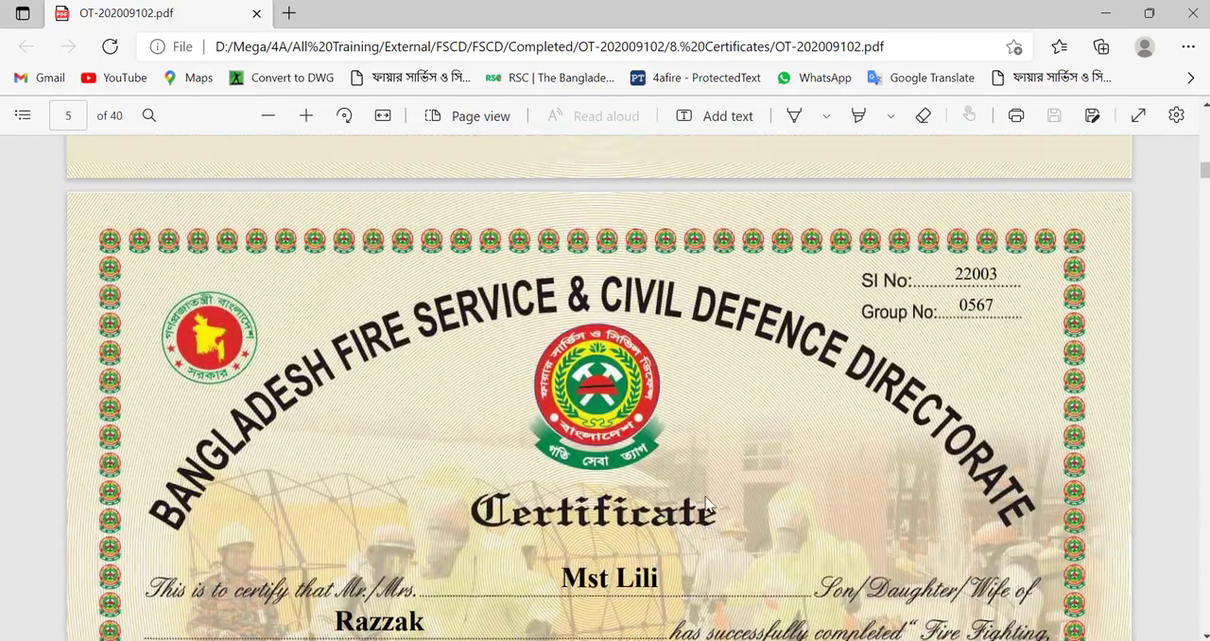
pyautogui.scroll(15, 705, 502)
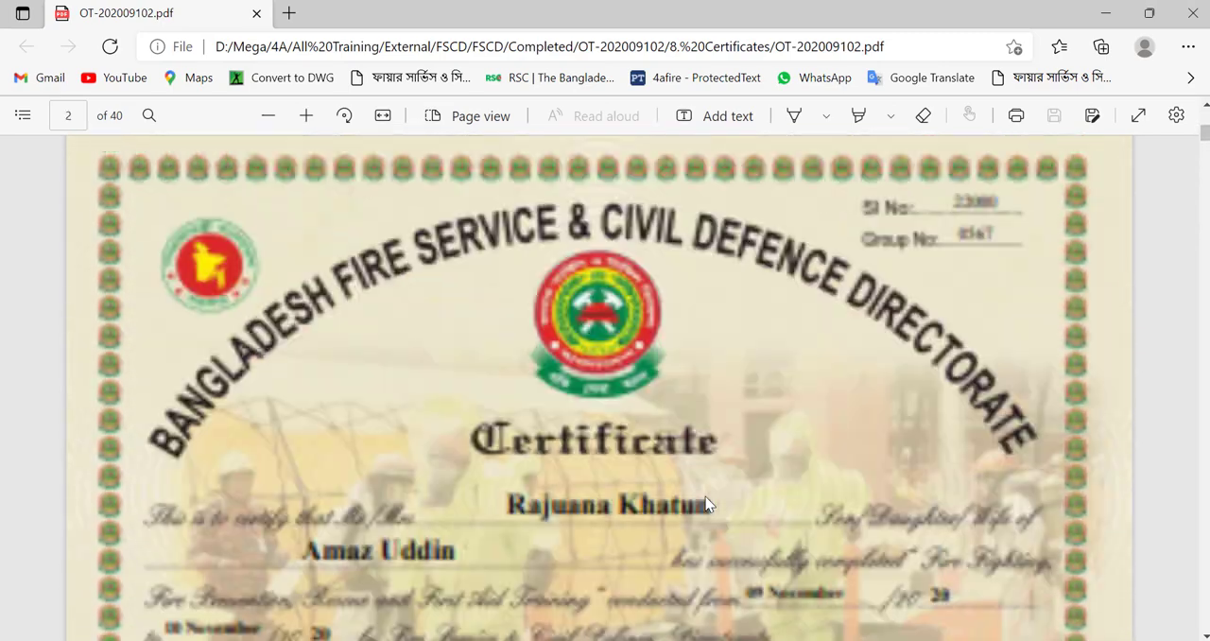
pyautogui.scroll(6, 707, 502)
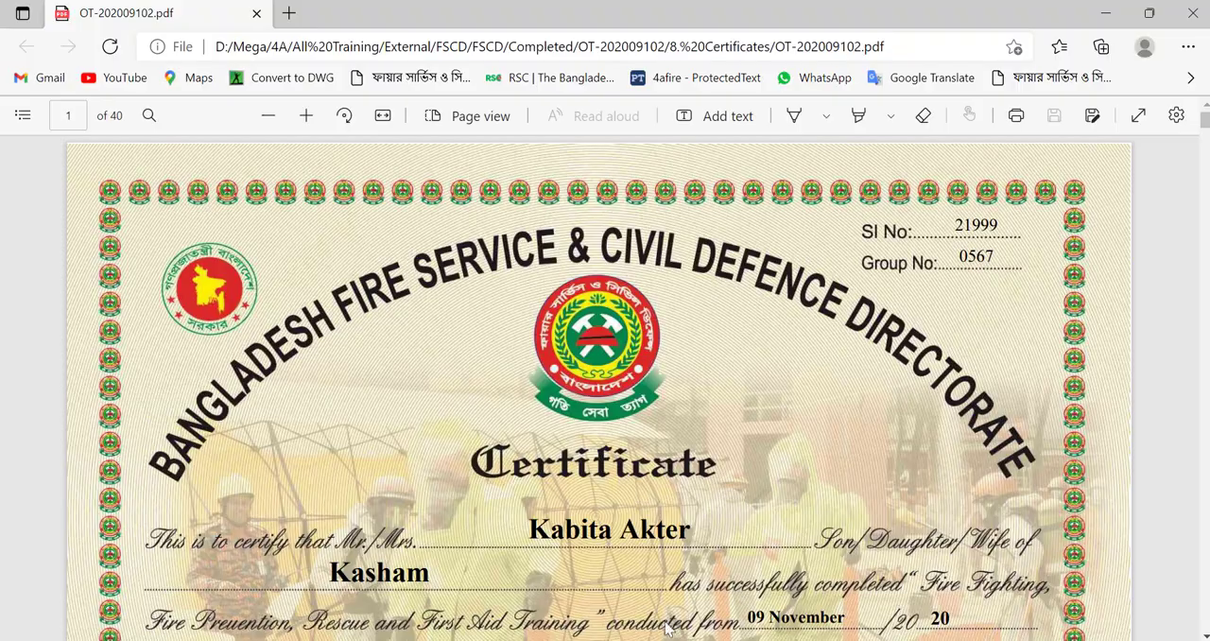
pyautogui.click(537, 640)
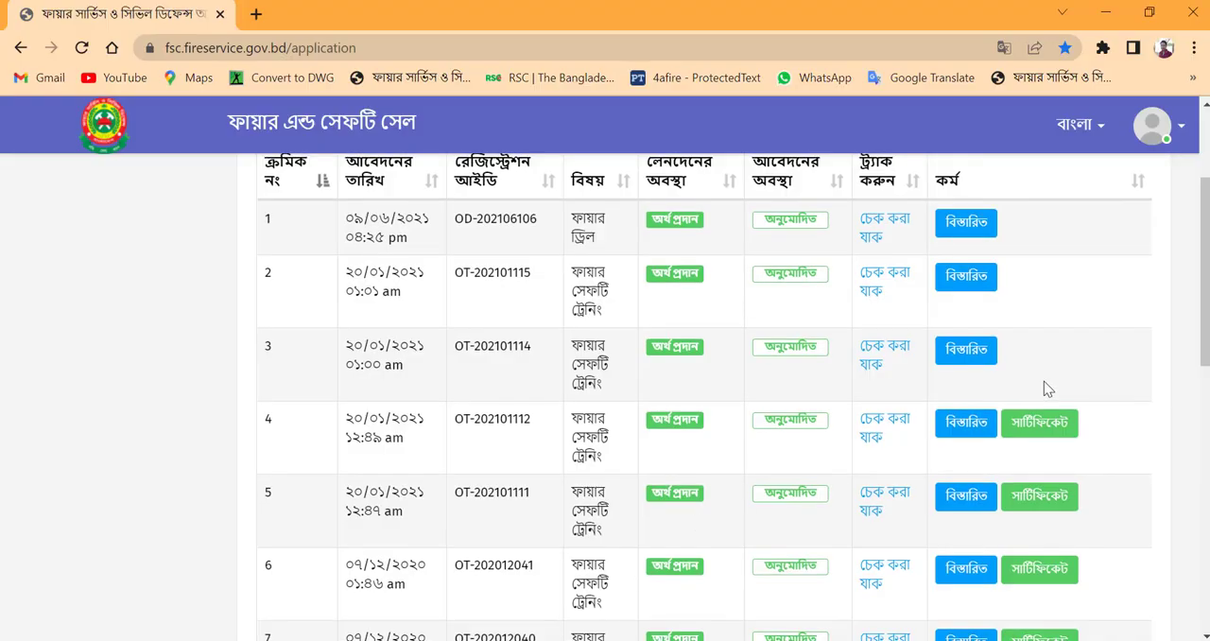
# Step: Return to the portal home page and reopen the submitted applications table from there
pyautogui.scroll(1, 1044, 384)
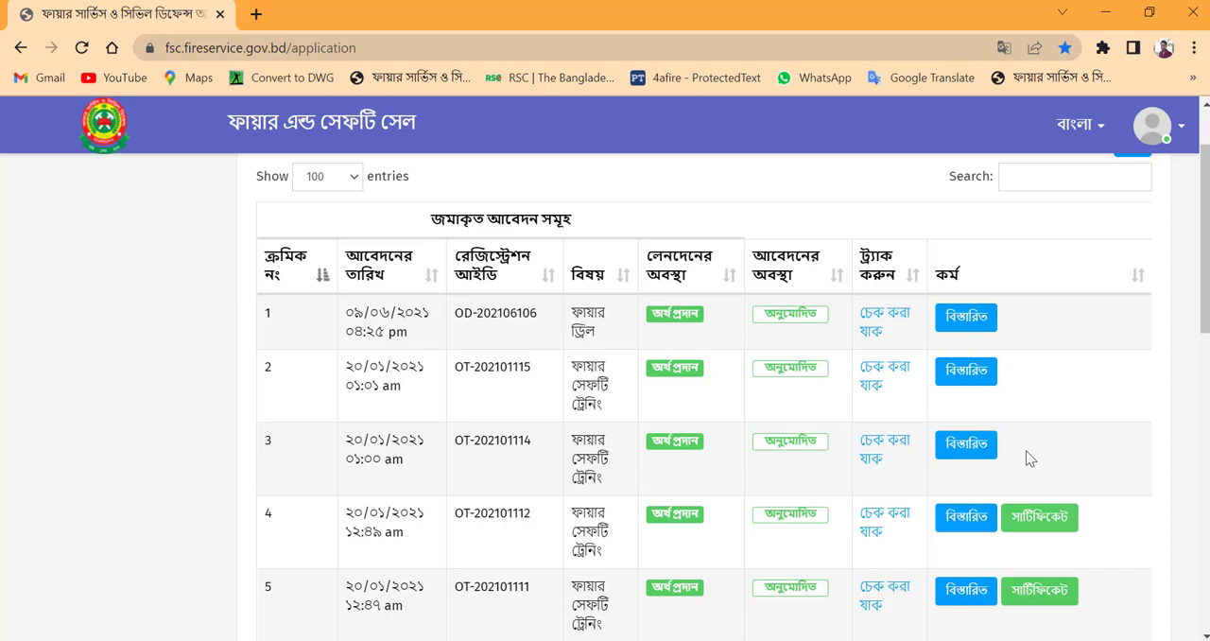
pyautogui.click(95, 137)
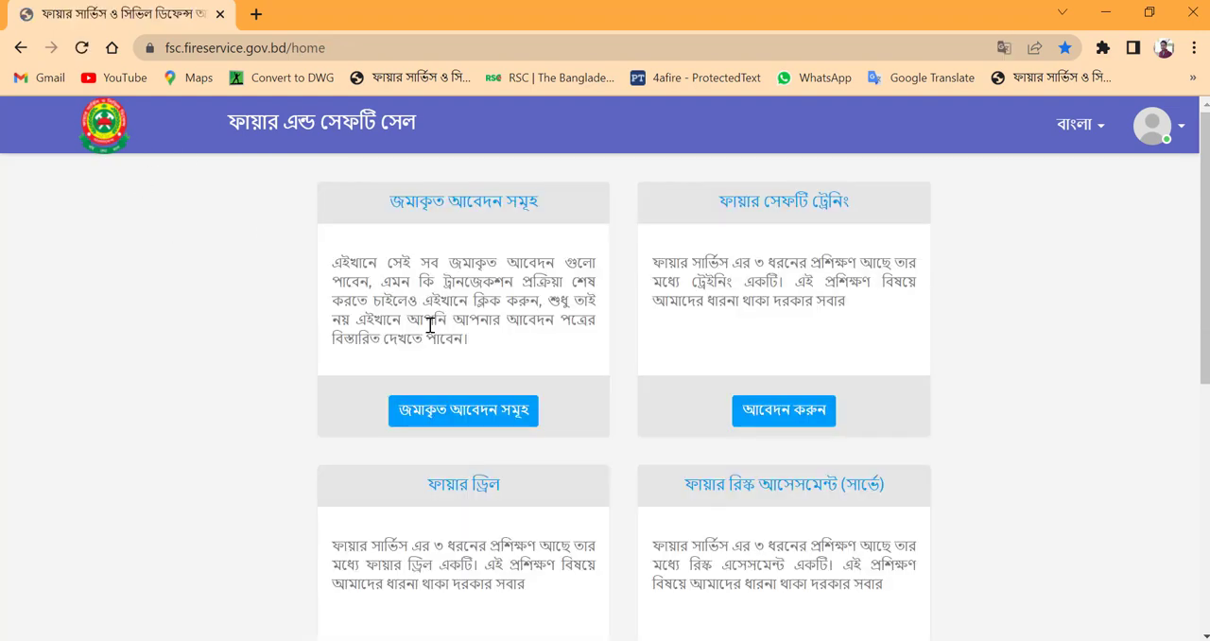
pyautogui.scroll(-5, 428, 350)
pyautogui.scroll(5, 433, 339)
pyautogui.click(450, 421)
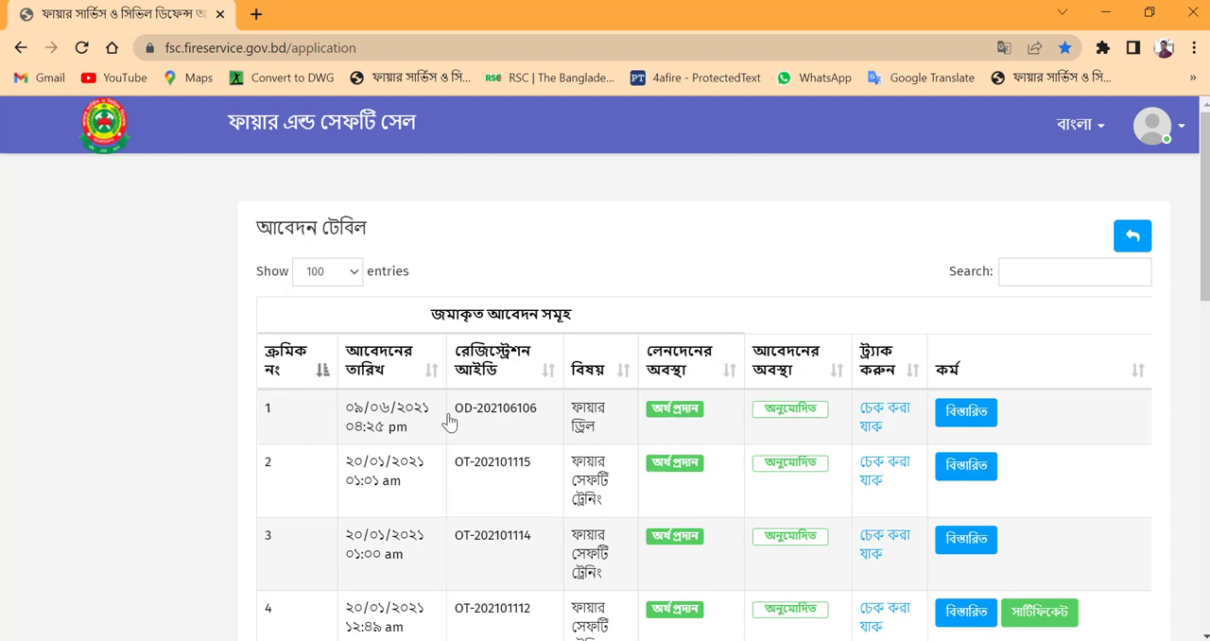
# Step: Look through all submitted applications to check which ones have a certificate option
pyautogui.scroll(-5, 450, 422)
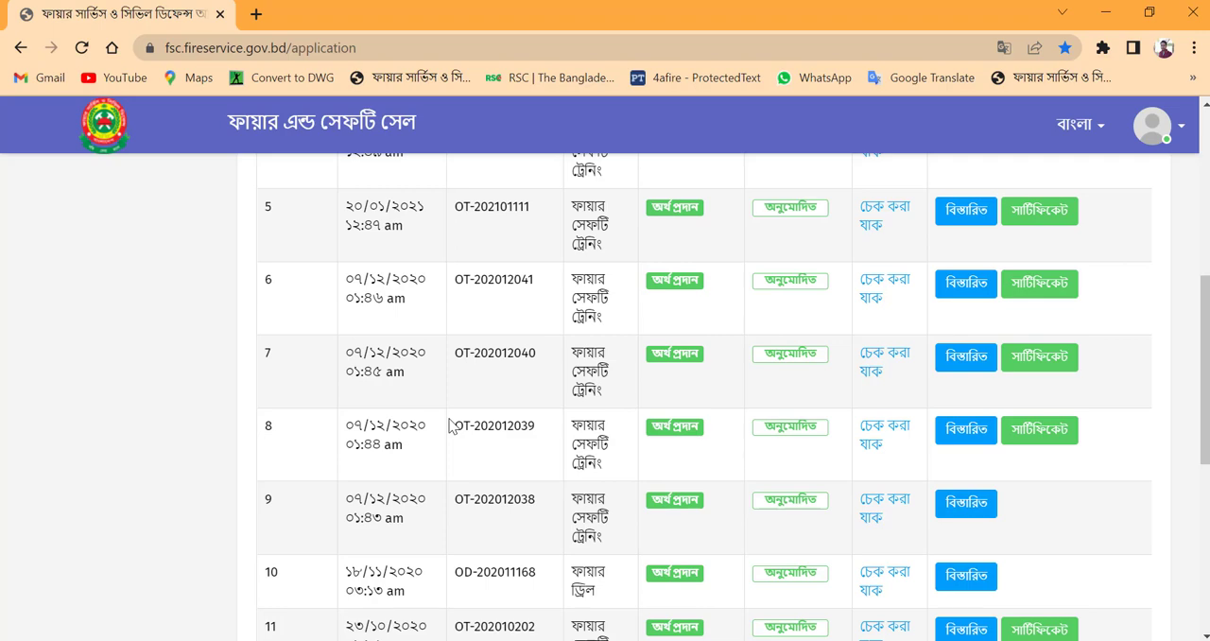
pyautogui.scroll(3, 450, 426)
pyautogui.scroll(-6, 450, 427)
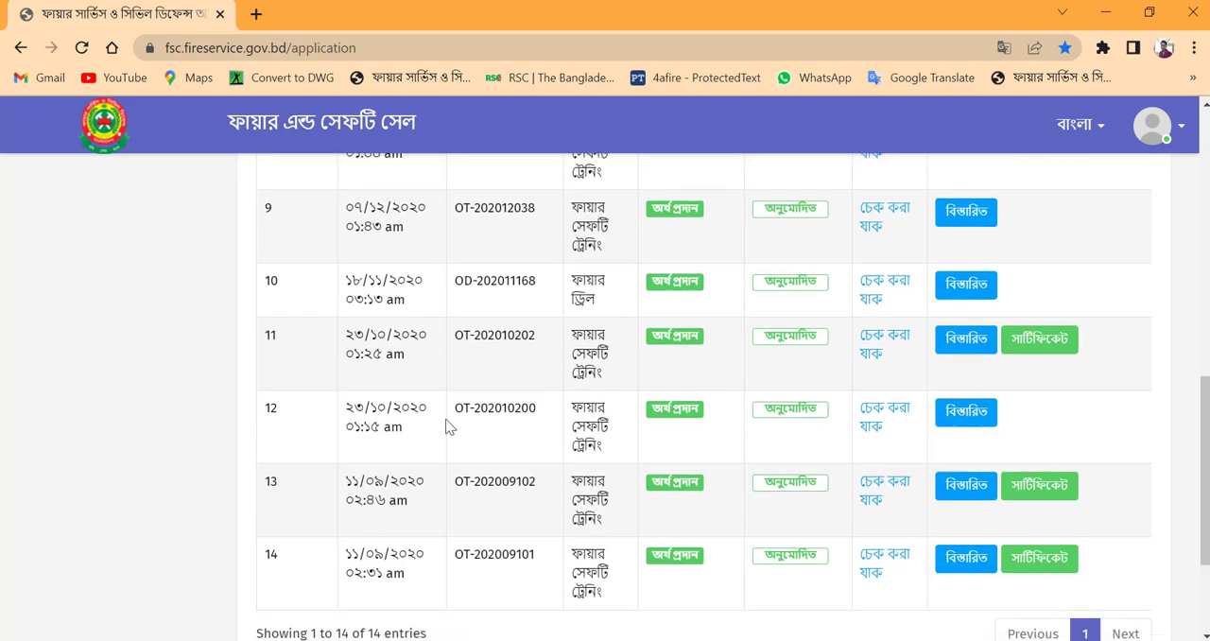
pyautogui.scroll(-2, 450, 428)
pyautogui.scroll(1, 448, 427)
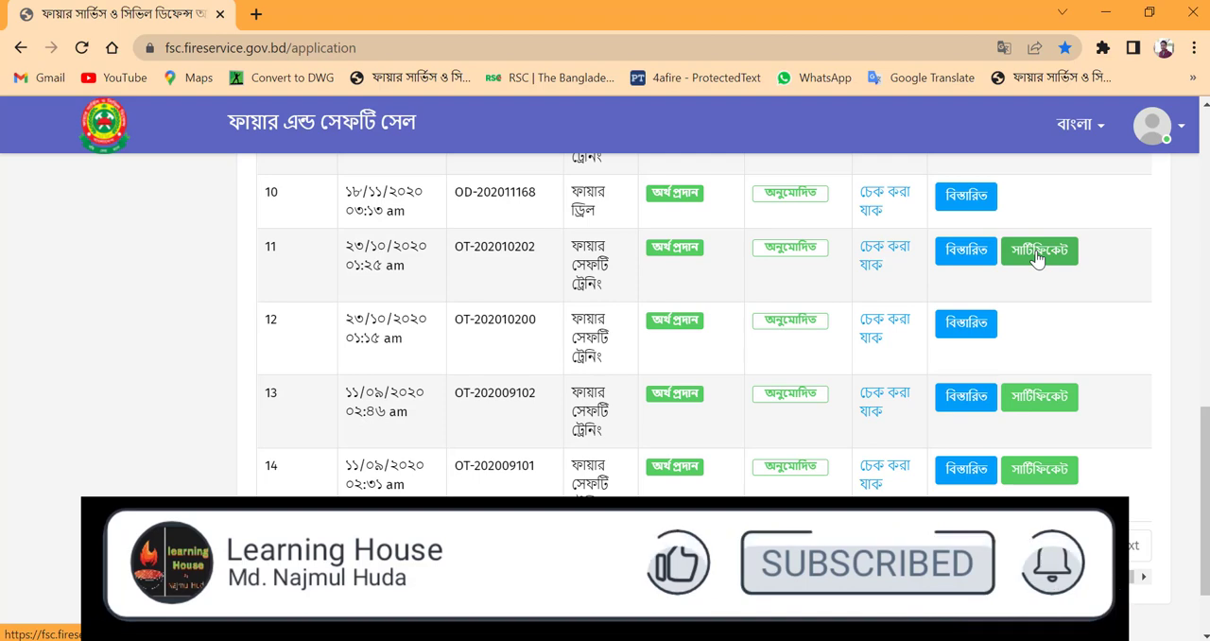
pyautogui.scroll(3, 1040, 259)
pyautogui.scroll(5, 1040, 260)
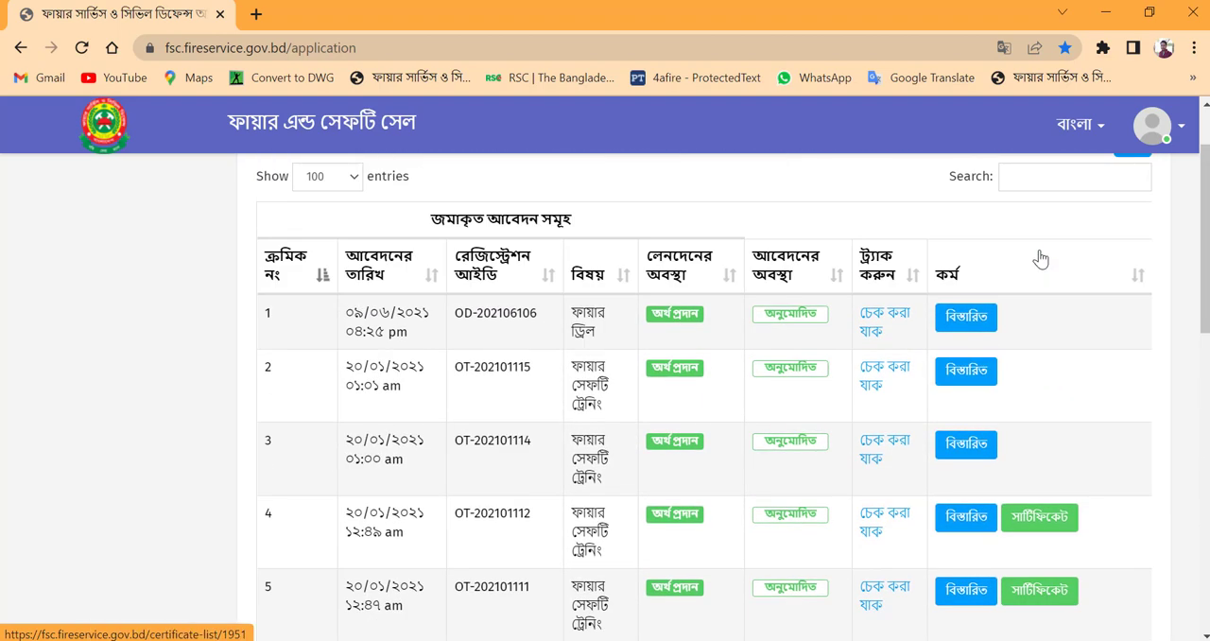